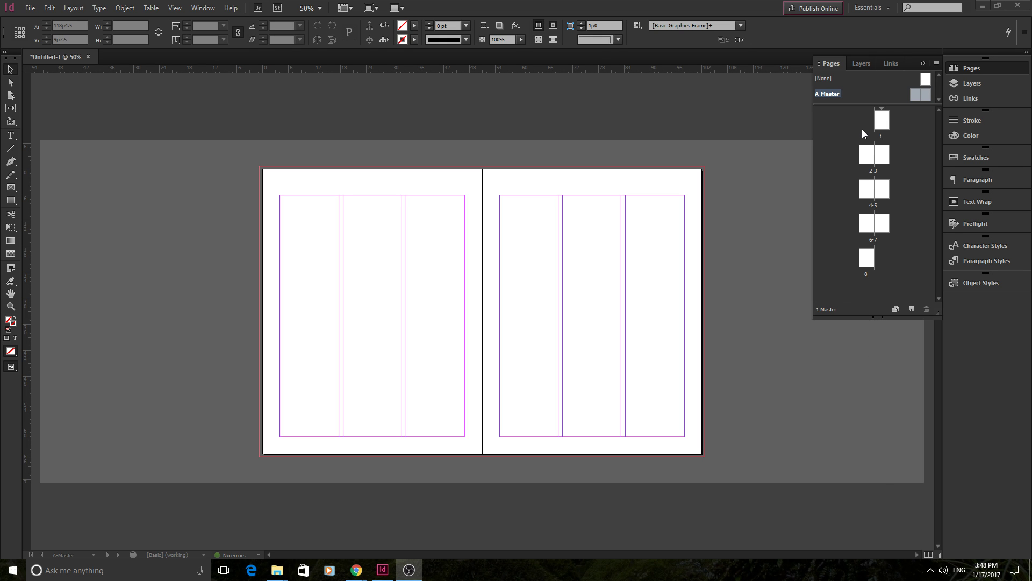
# Create B-Master from A-Master's New Master option with prefix B, and open its spread for editing
pyautogui.click(986, 69)
pyautogui.click(984, 67)
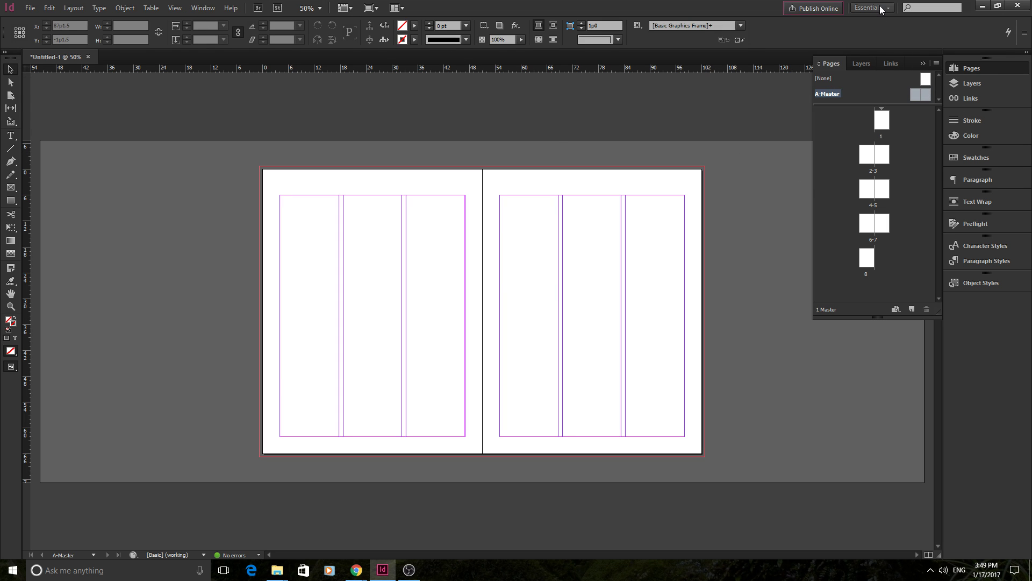
pyautogui.click(203, 8)
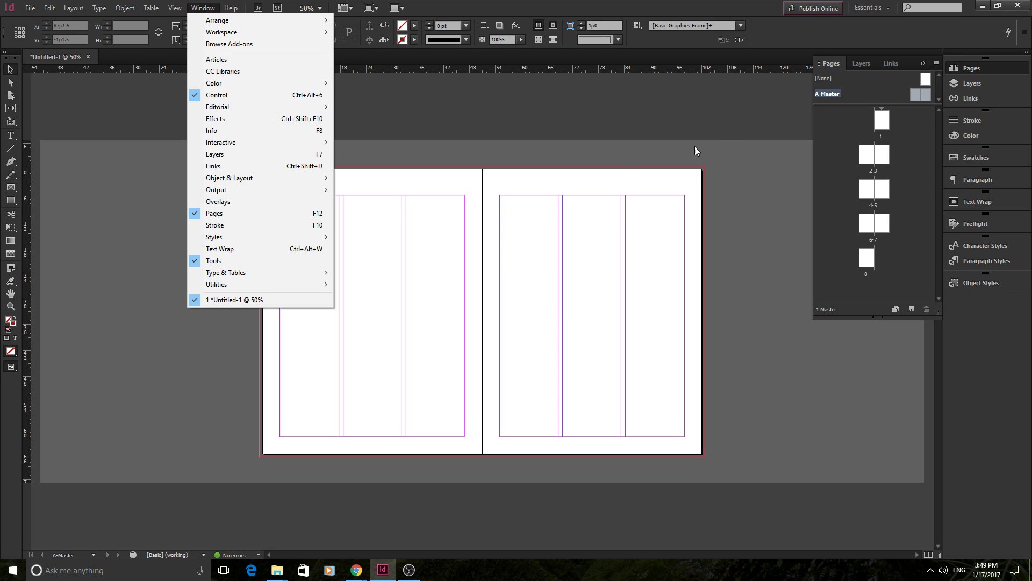
pyautogui.click(791, 124)
pyautogui.rightClick(868, 93)
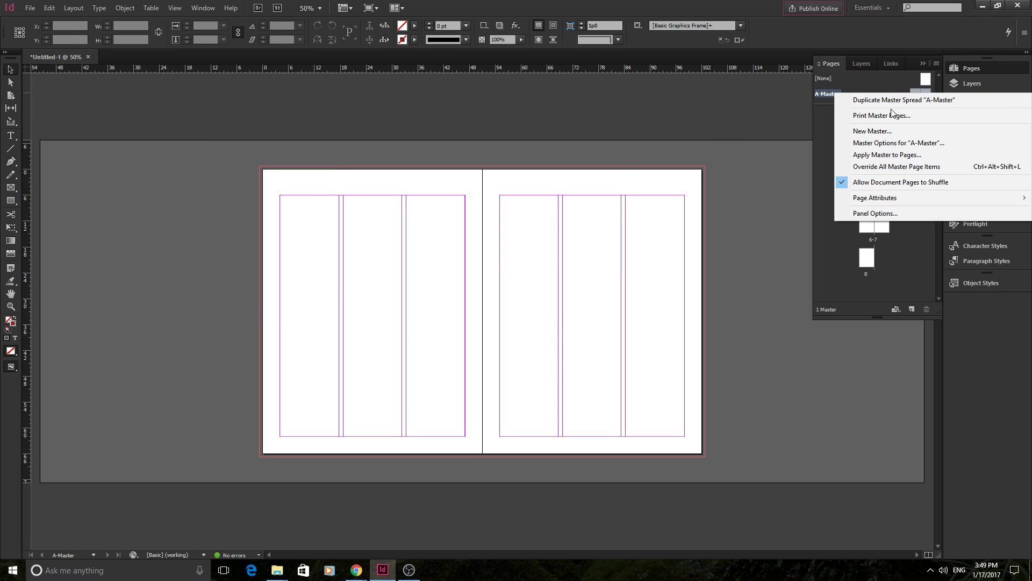
pyautogui.click(871, 131)
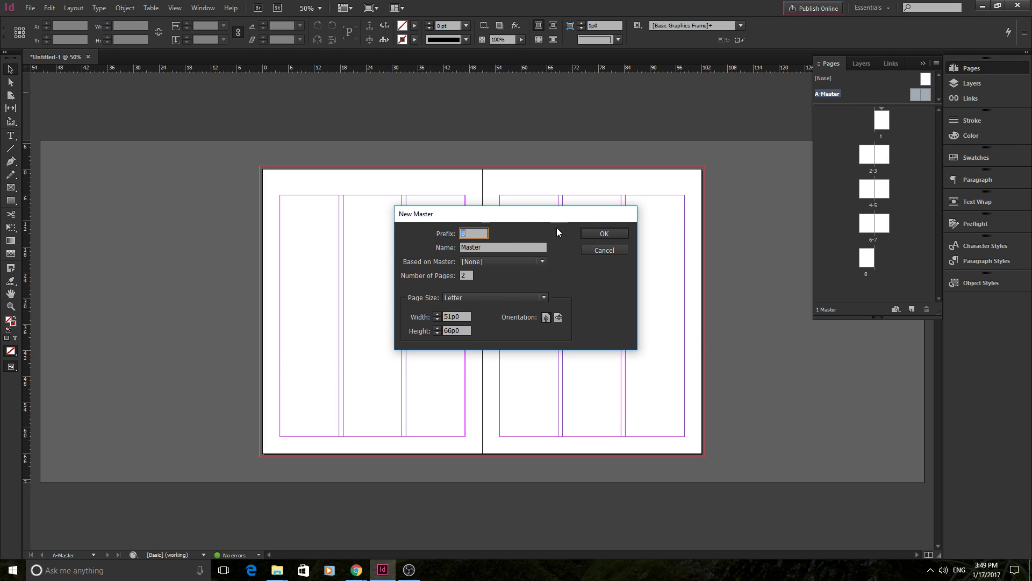
pyautogui.click(596, 233)
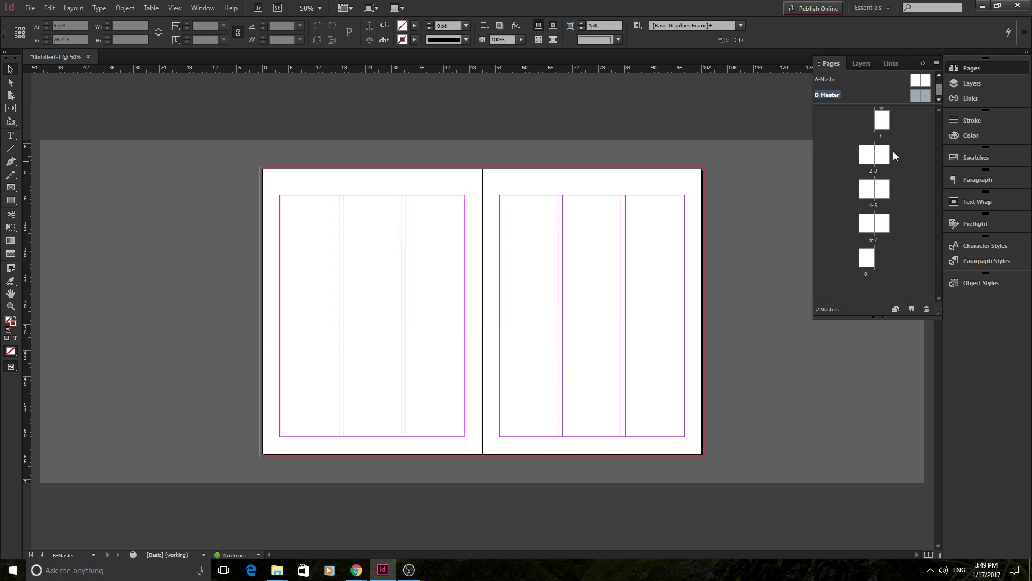
pyautogui.doubleClick(879, 122)
pyautogui.scroll(-15, 557, 310)
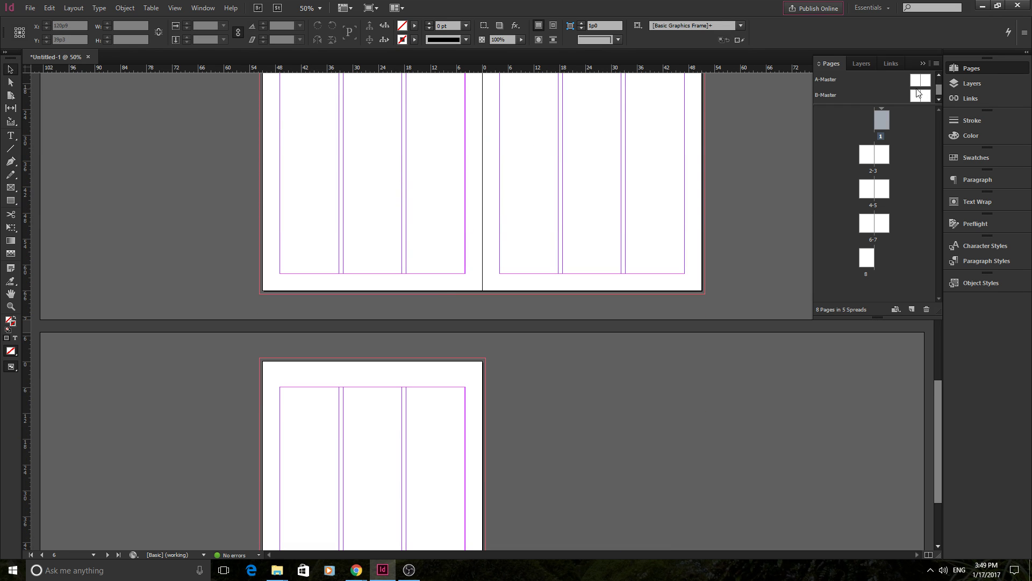
pyautogui.doubleClick(919, 94)
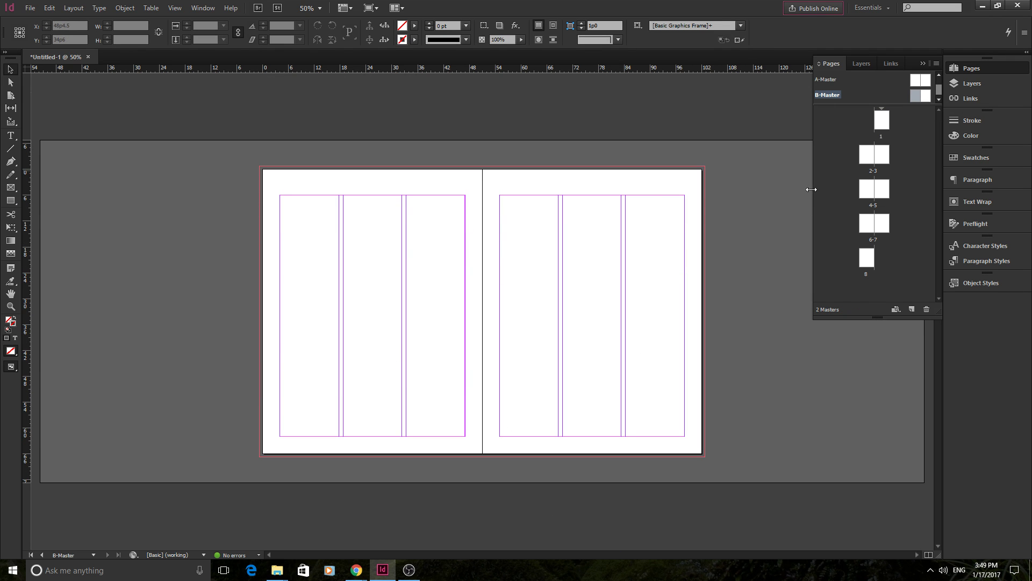
# Drag the shield logo file onto the B-Master left page and scale it down proportionally
pyautogui.click(277, 570)
pyautogui.press('Escape')
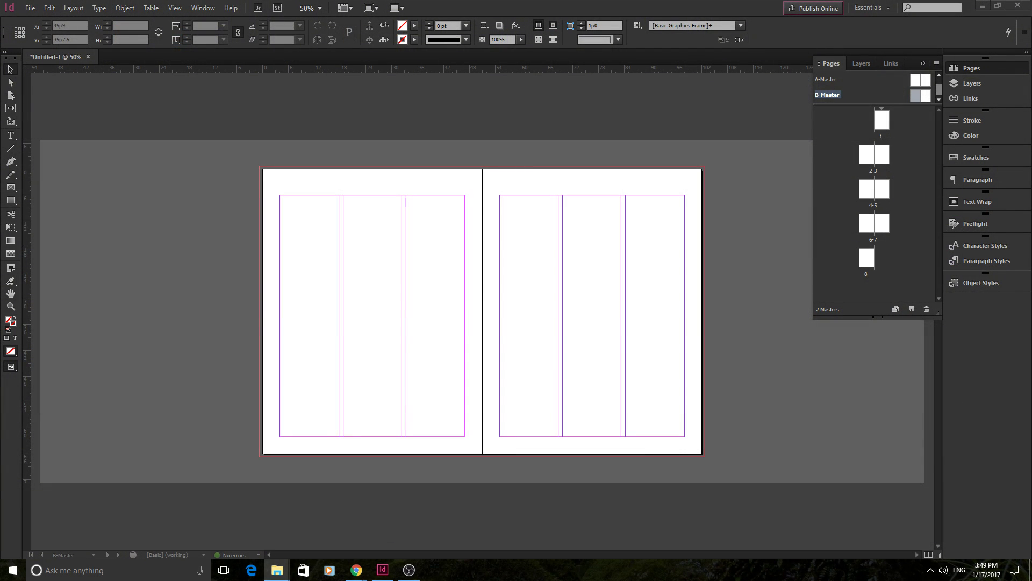
pyautogui.moveTo(361, 277); pyautogui.dragTo(353, 213)
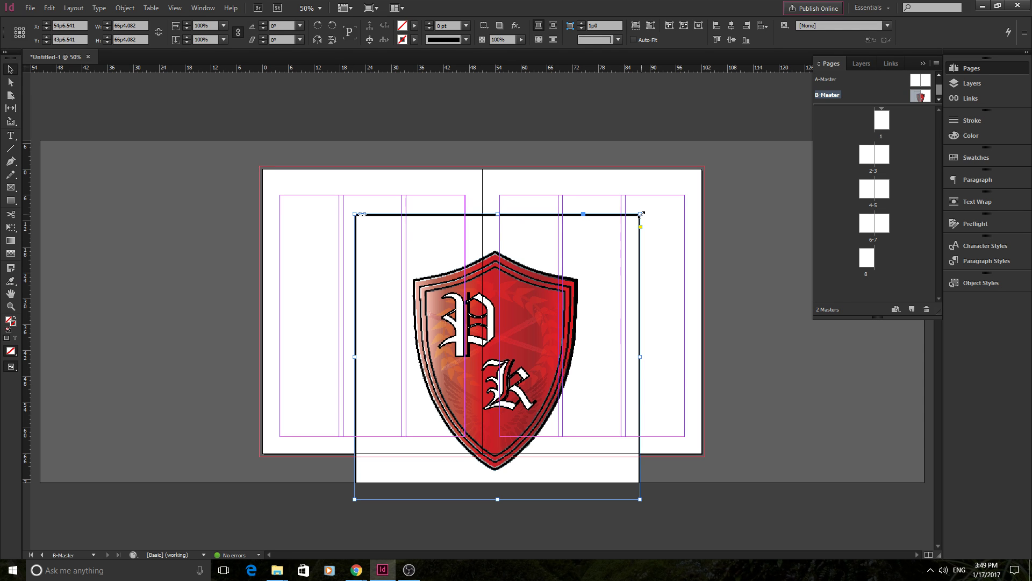
pyautogui.moveTo(642, 214); pyautogui.dragTo(309, 415)
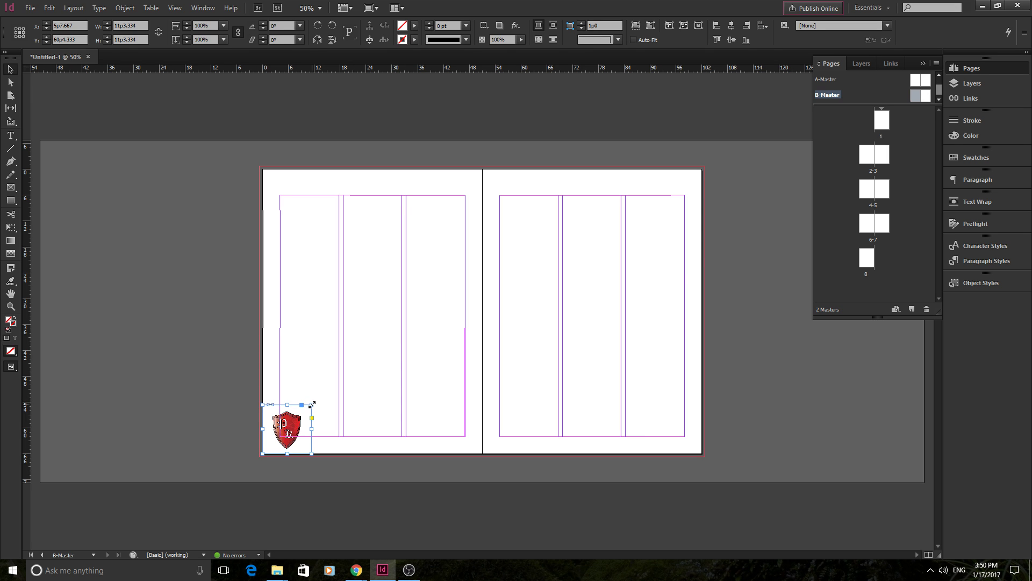
# Undo an accidental crop, shrink the logo further, and move it into the bottom-left corner
pyautogui.moveTo(312, 404); pyautogui.dragTo(388, 357)
pyautogui.hotkey('ctrl', 'z')
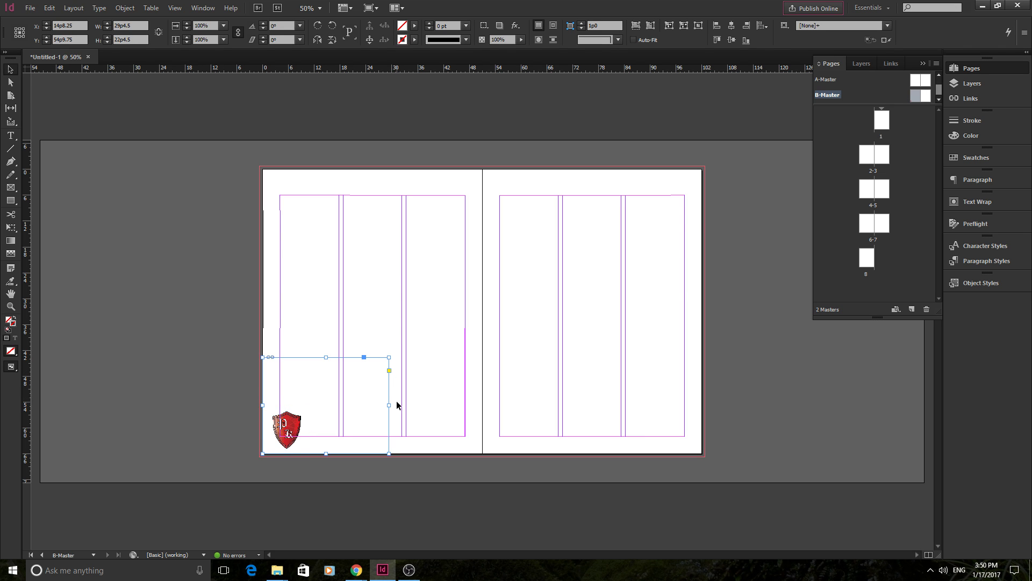
pyautogui.hotkey('ctrl', 'z')
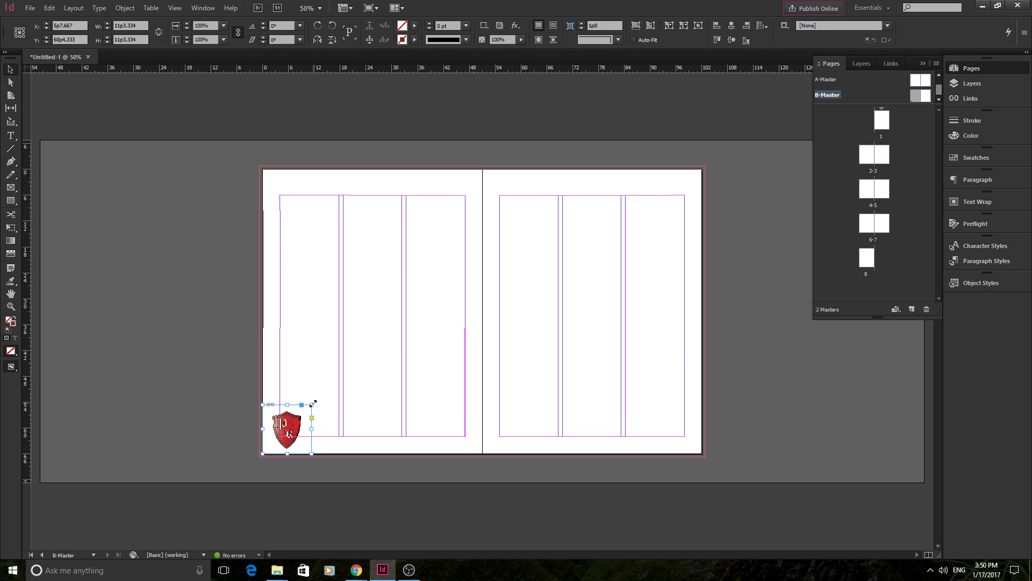
pyautogui.moveTo(313, 403); pyautogui.dragTo(304, 413)
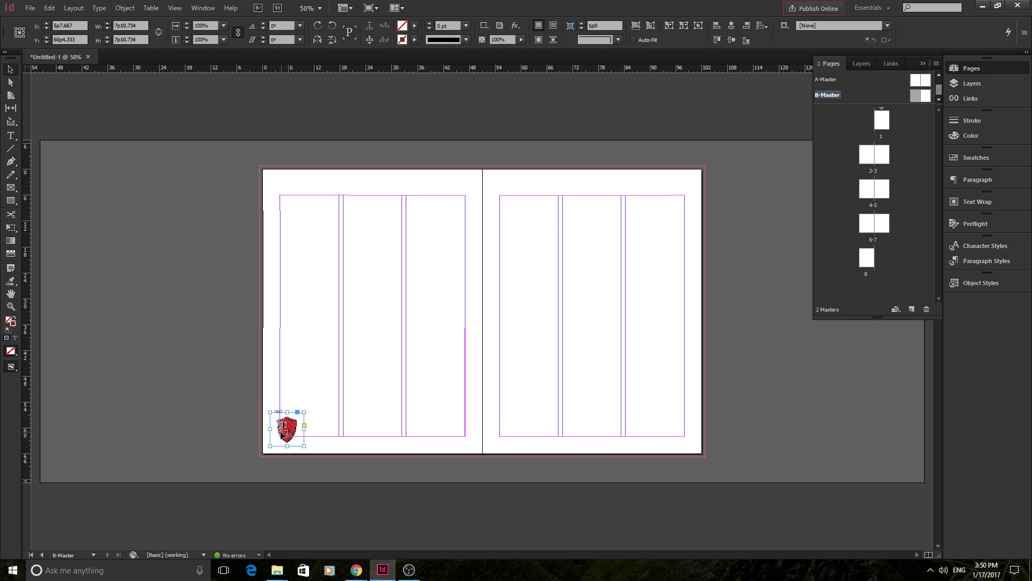
pyautogui.moveTo(281, 433); pyautogui.dragTo(280, 437)
pyautogui.click(320, 468)
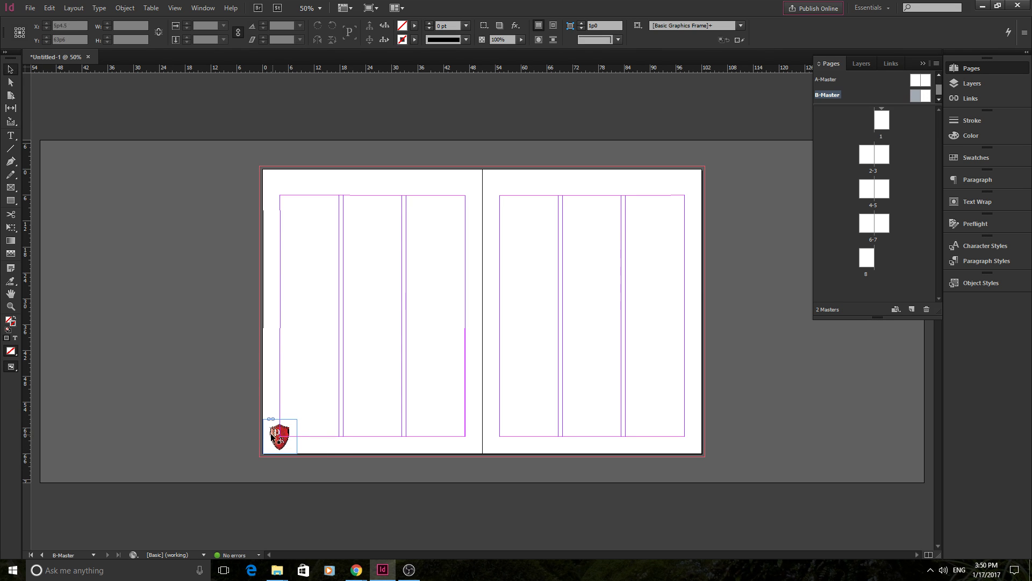
# Draw a text frame beside the logo and type 'AdobeMasters Inc.'
pyautogui.click(10, 137)
pyautogui.moveTo(302, 440); pyautogui.dragTo(358, 447)
pyautogui.write('Ado')
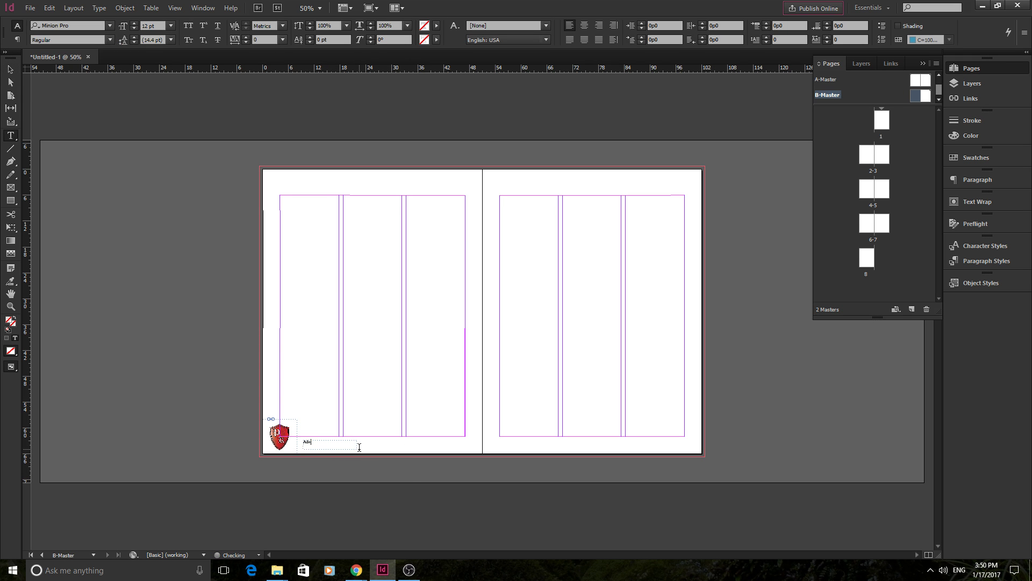
pyautogui.write('be M')
pyautogui.press('BackSpace')
pyautogui.press('BackSpace')
pyautogui.press('BackSpace')
pyautogui.write('Ma')
pyautogui.press('BackSpace')
pyautogui.press('BackSpace')
pyautogui.press('BackSpace')
pyautogui.write('Masters Inc.')
# Move the company text frame right next to the shield logo
pyautogui.click(10, 70)
pyautogui.moveTo(316, 446); pyautogui.dragTo(301, 446)
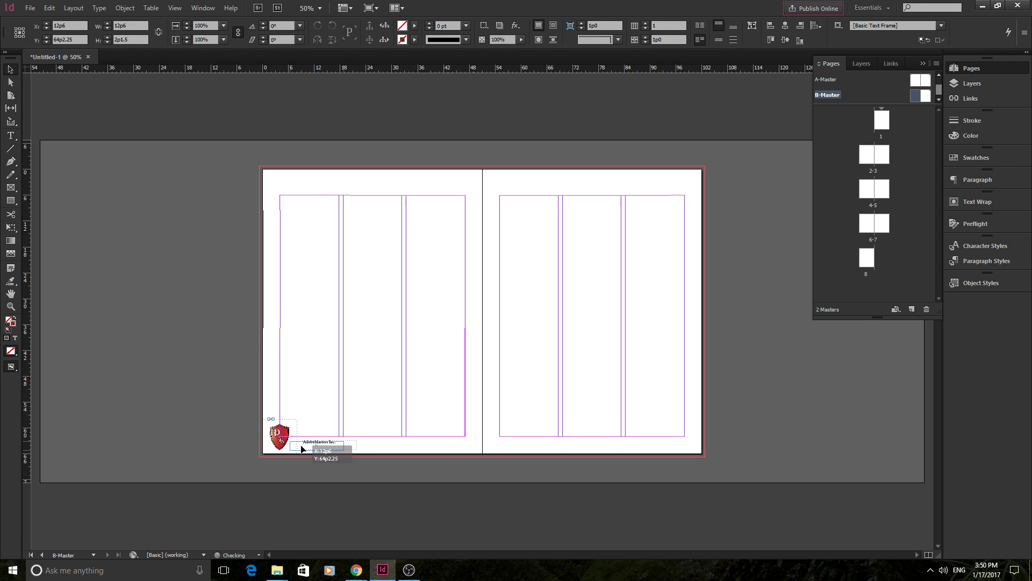
pyautogui.click(329, 484)
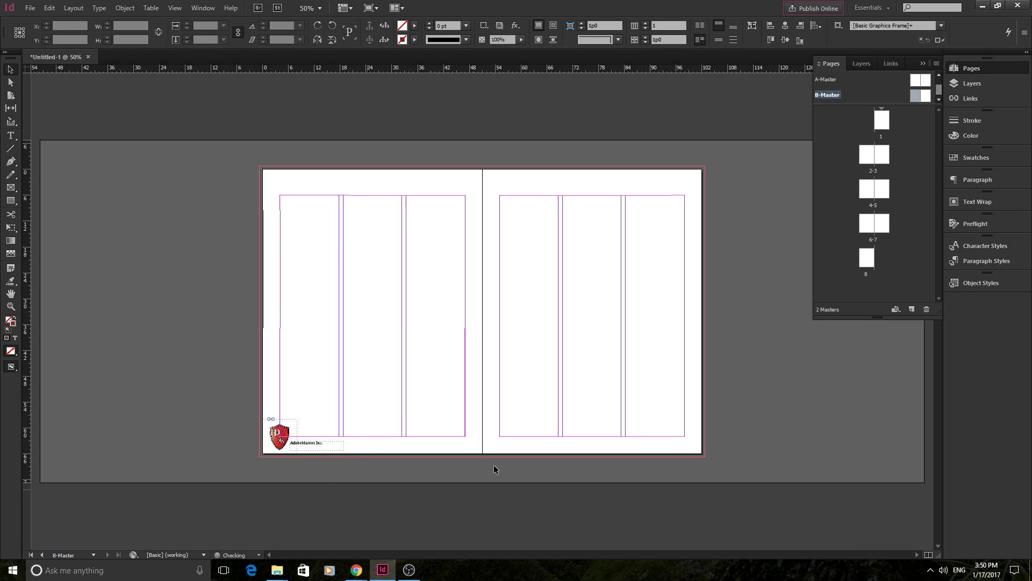
# Select pages 1–8 and apply B-Master to All Pages with Apply Master to Pages
pyautogui.click(884, 121)
pyautogui.keyDown('shift'); pyautogui.click(864, 265); pyautogui.keyUp('shift')
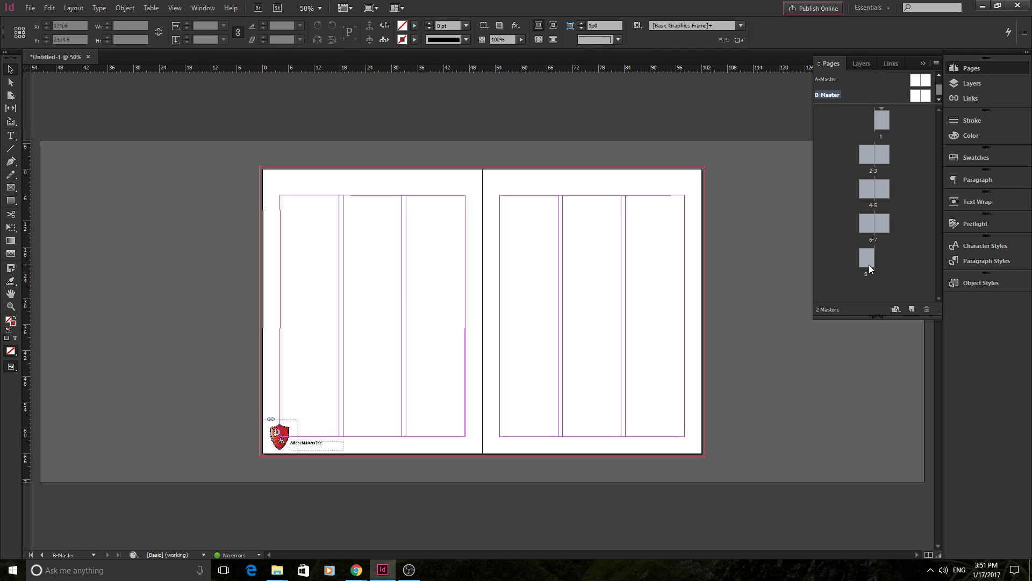
pyautogui.rightClick(870, 224)
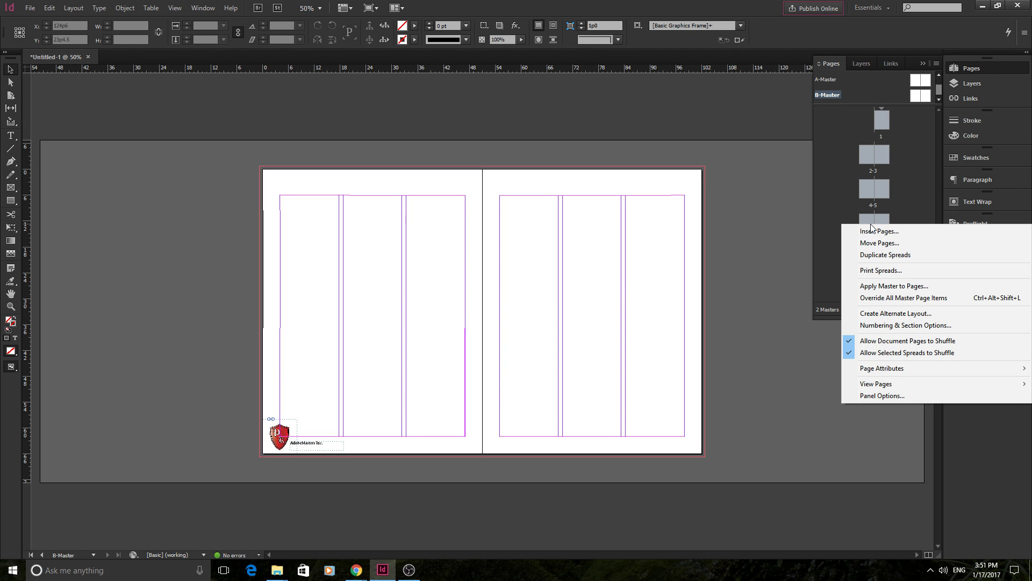
pyautogui.click(882, 285)
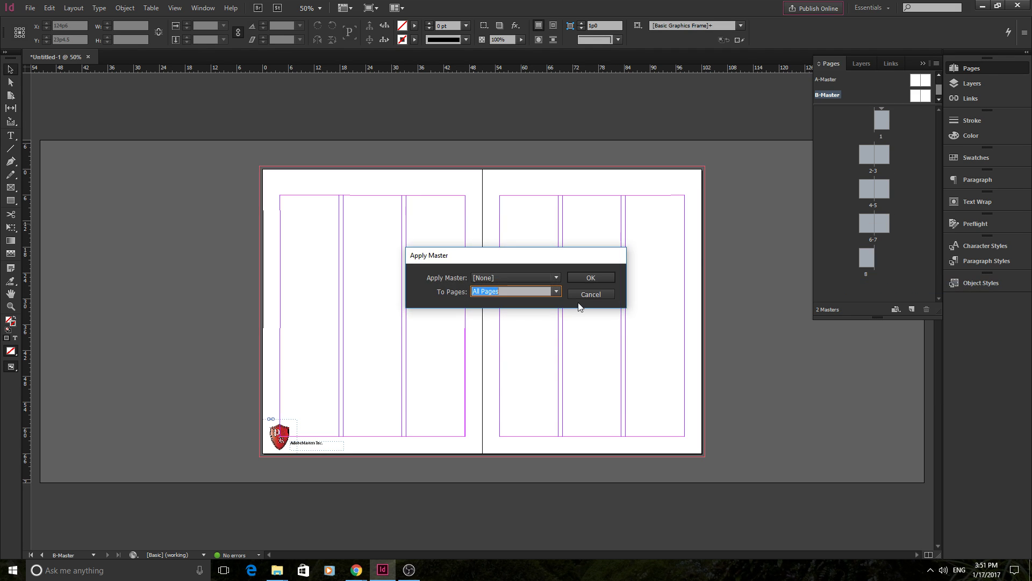
pyautogui.click(557, 292)
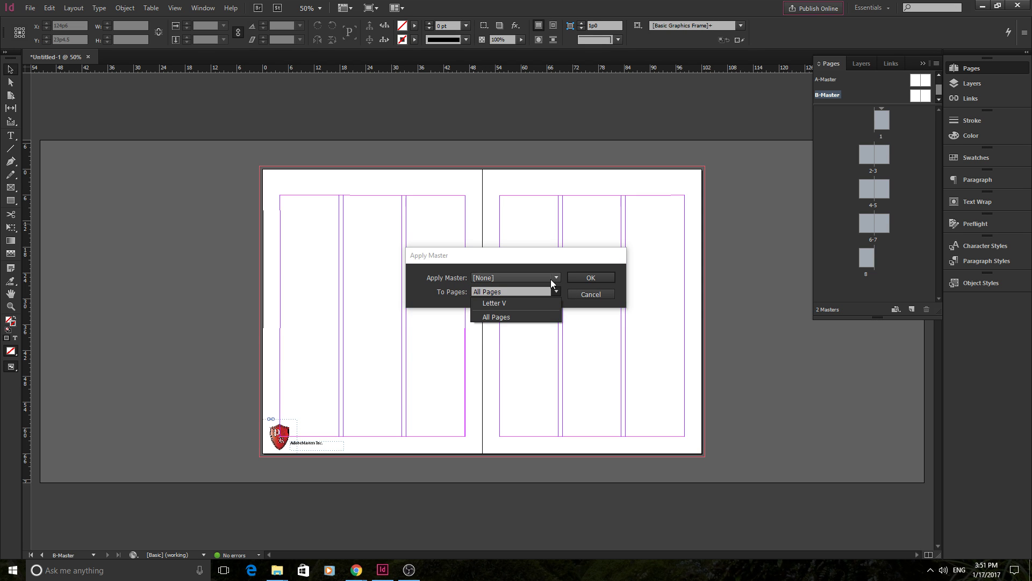
pyautogui.click(552, 280)
pyautogui.click(532, 280)
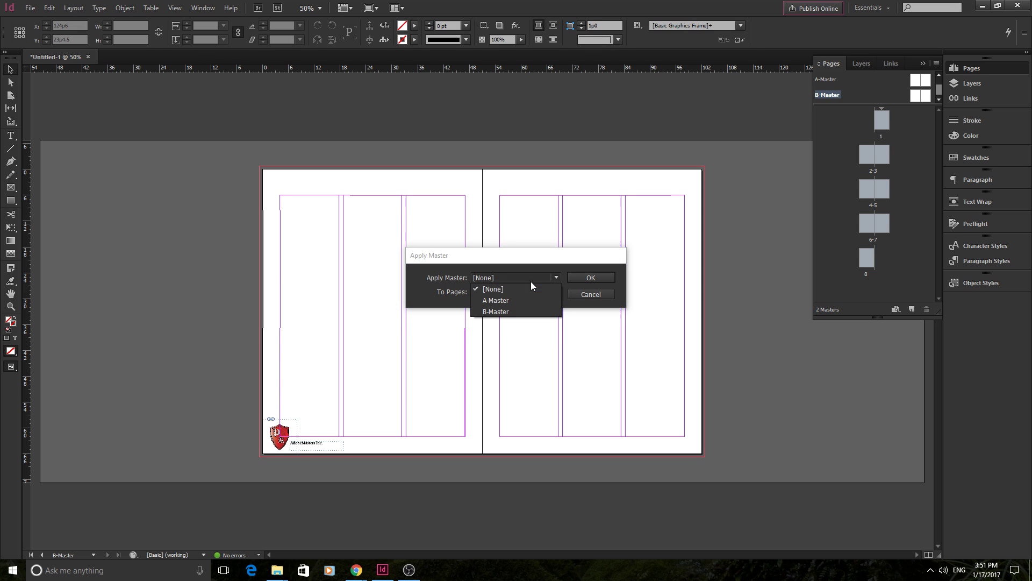
pyautogui.click(512, 311)
pyautogui.click(590, 277)
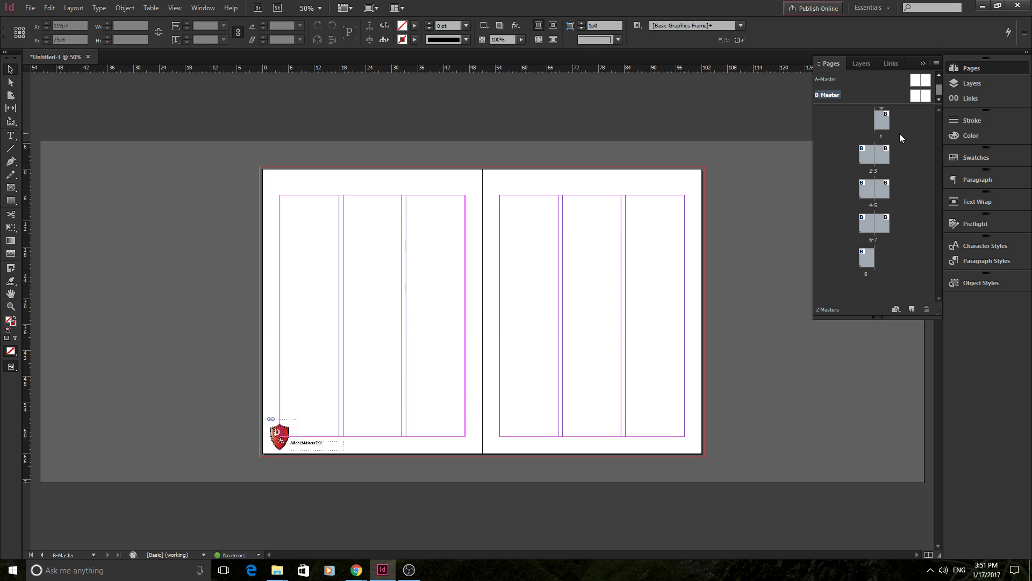
# Jump to spread 2-3 and pan through the pages with the Hand tool
pyautogui.doubleClick(866, 162)
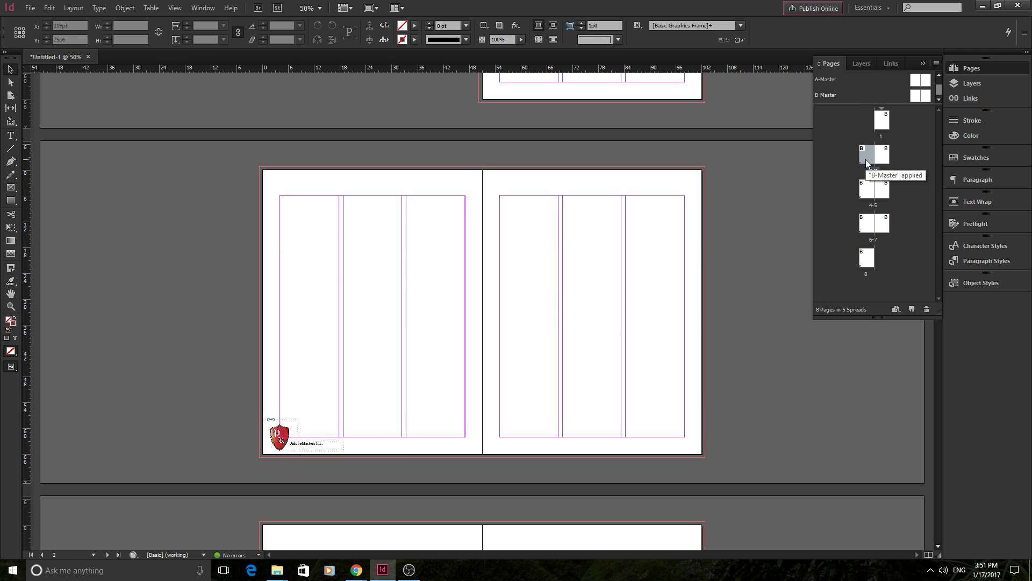
pyautogui.scroll(5, 666, 288)
pyautogui.scroll(-8, 673, 303)
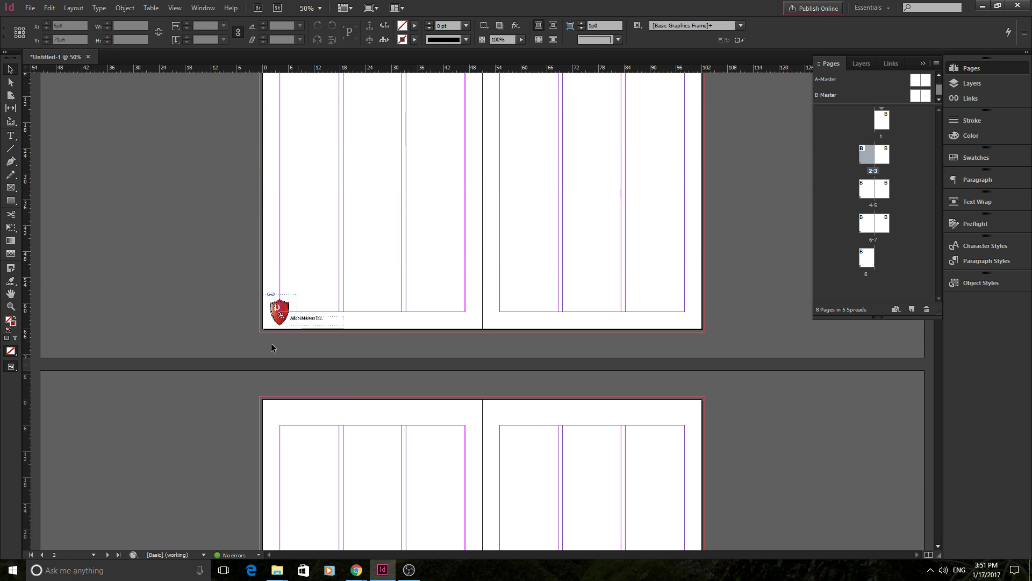
pyautogui.scroll(2, 299, 321)
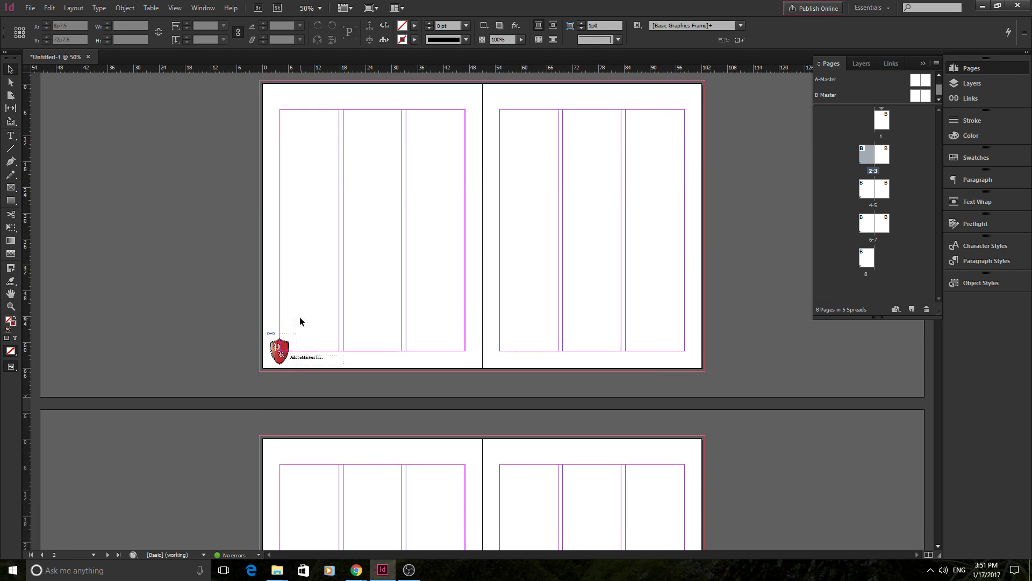
pyautogui.press('h')
pyautogui.moveTo(205, 200); pyautogui.dragTo(205, 161)
pyautogui.scroll(-10, 205, 155)
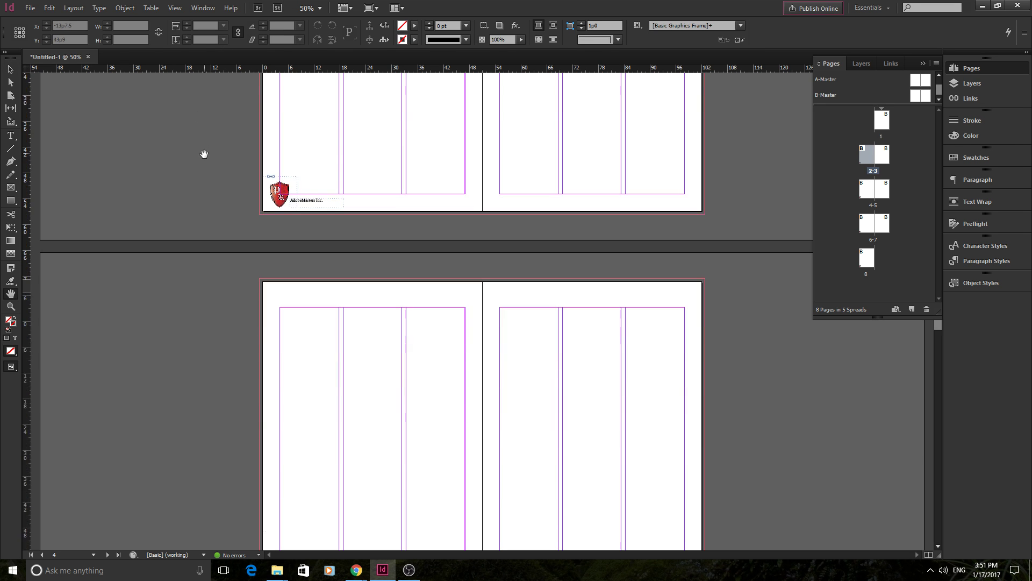
# Switch Screen Mode to Preview and scroll through the pages checking the logo and company text
pyautogui.click(344, 8)
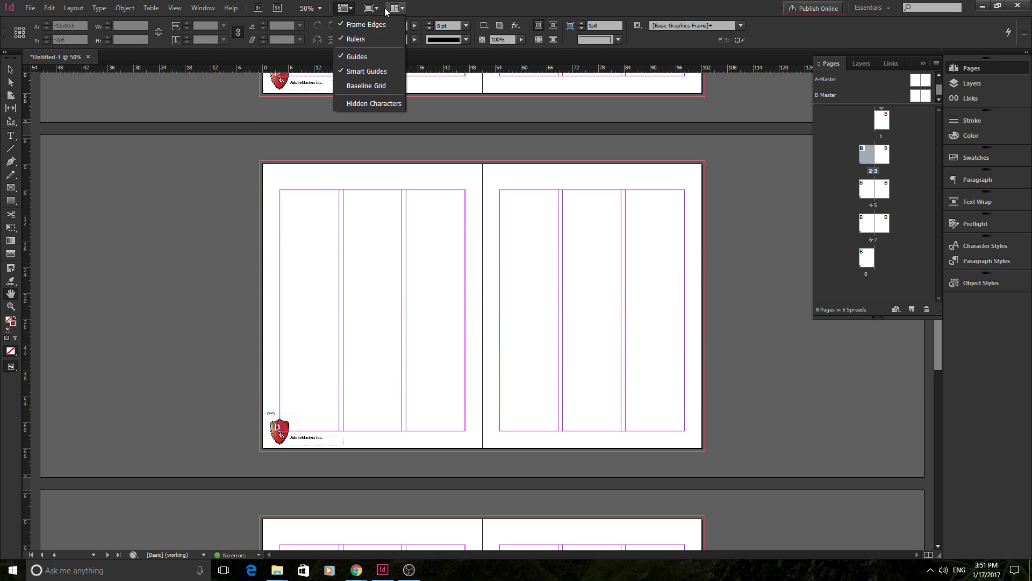
pyautogui.click(377, 8)
pyautogui.click(376, 7)
pyautogui.click(382, 40)
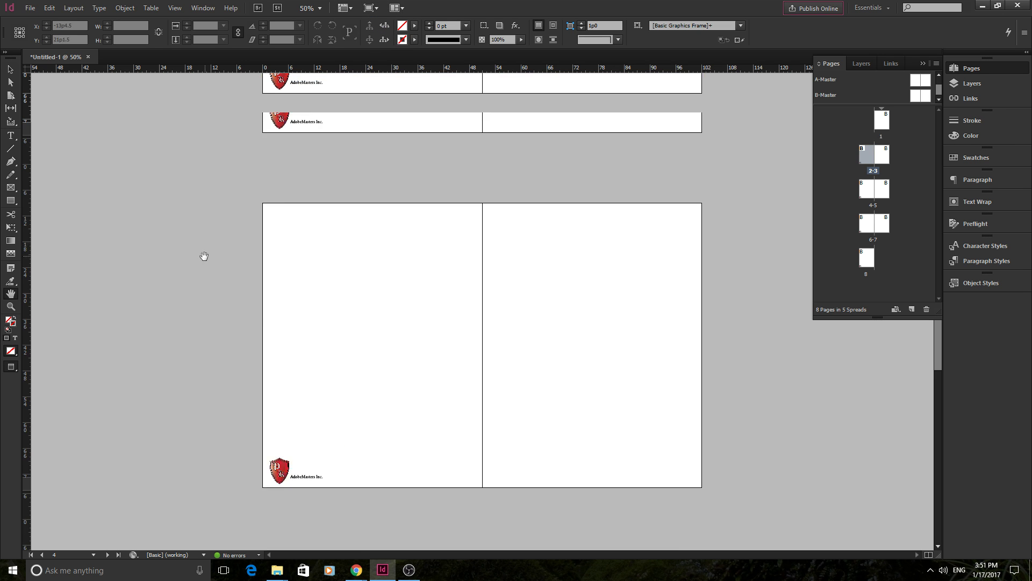
pyautogui.scroll(15, 205, 256)
pyautogui.scroll(-20, 206, 291)
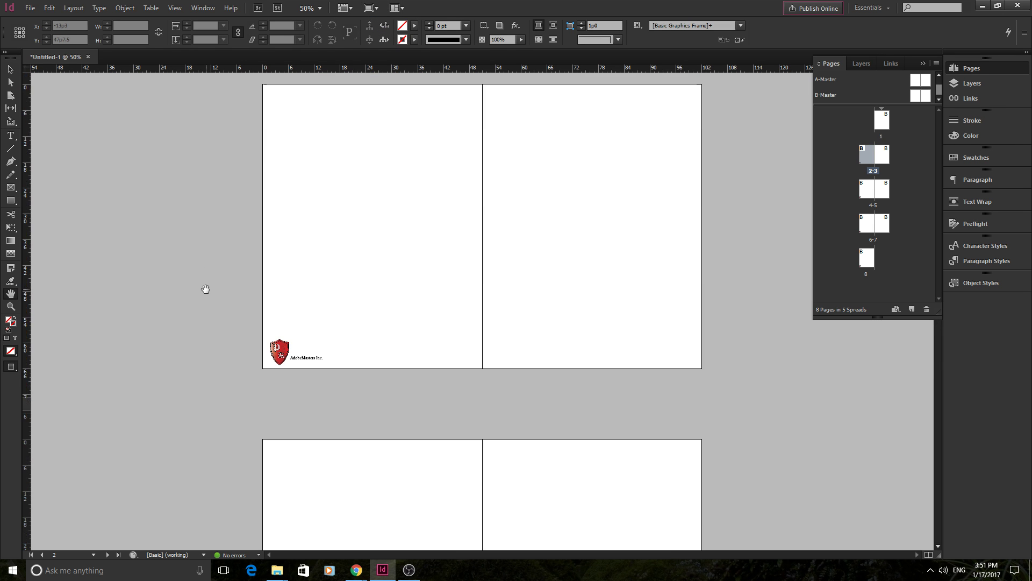
pyautogui.scroll(-15, 252, 312)
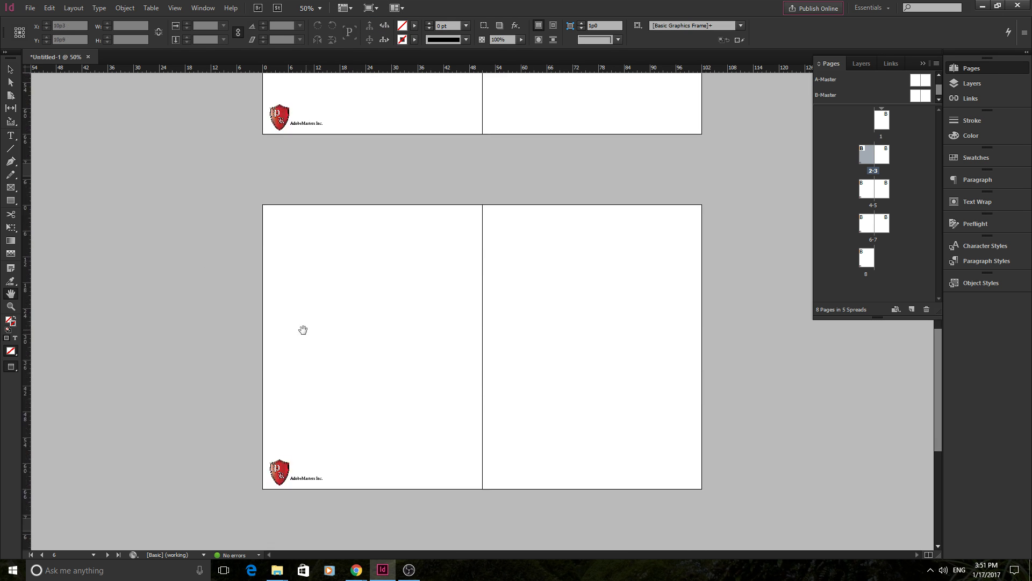
pyautogui.scroll(-6, 301, 340)
pyautogui.scroll(9, 318, 388)
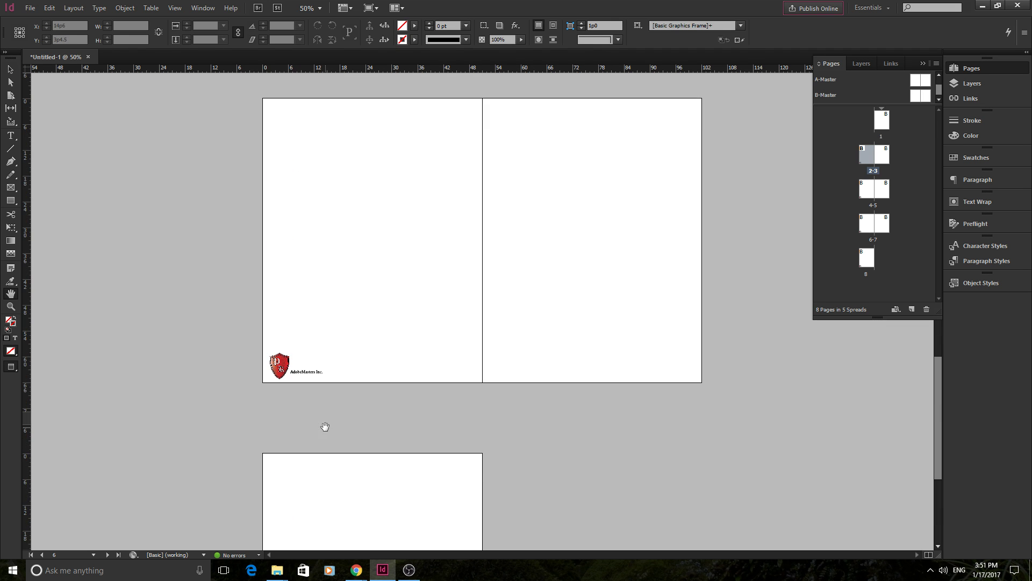
pyautogui.scroll(-2, 326, 413)
pyautogui.scroll(-3, 319, 404)
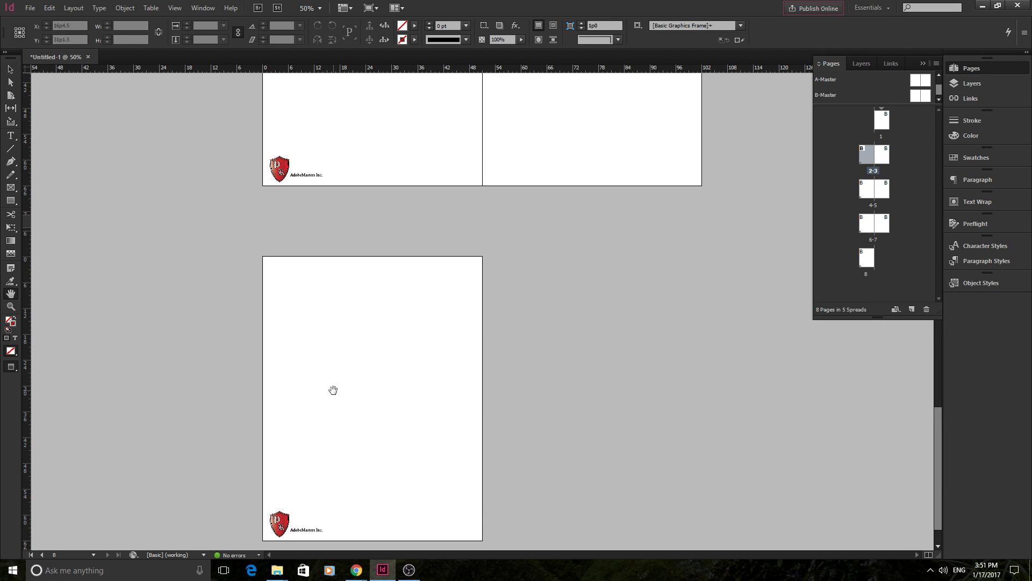
pyautogui.scroll(2, 323, 285)
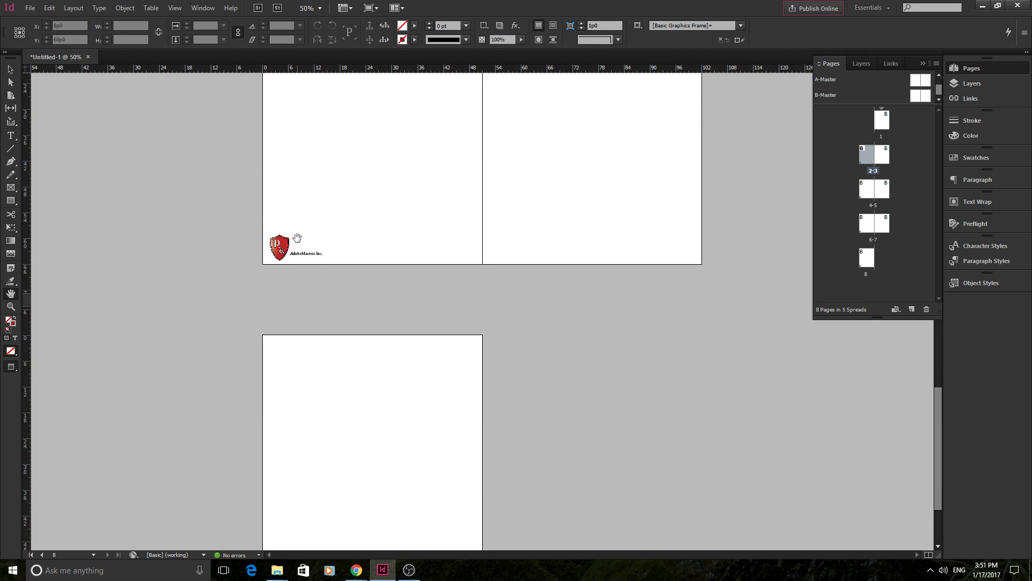
pyautogui.scroll(-3, 344, 269)
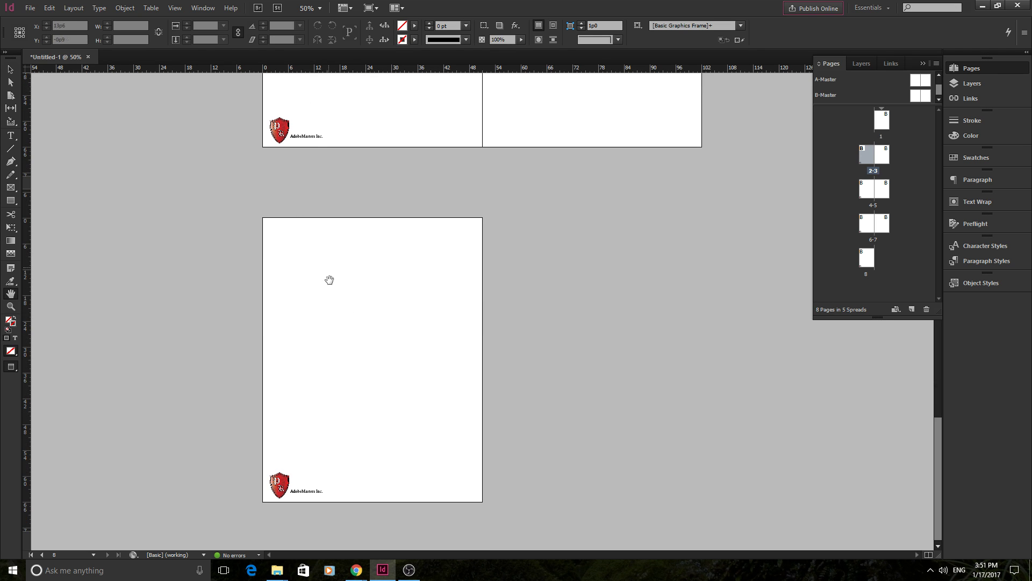
pyautogui.scroll(1, 380, 320)
pyautogui.scroll(7, 380, 320)
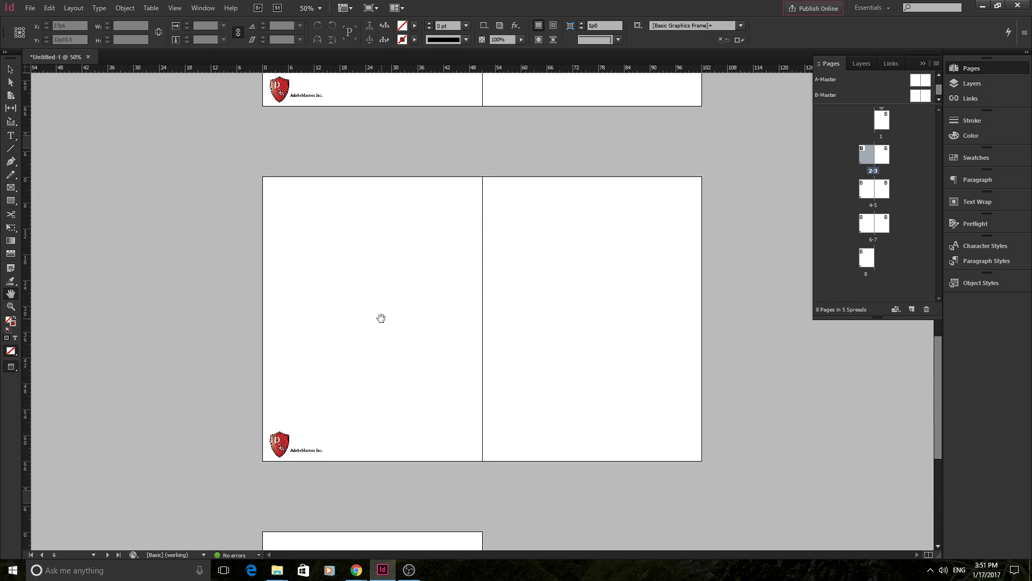
pyautogui.scroll(6, 381, 318)
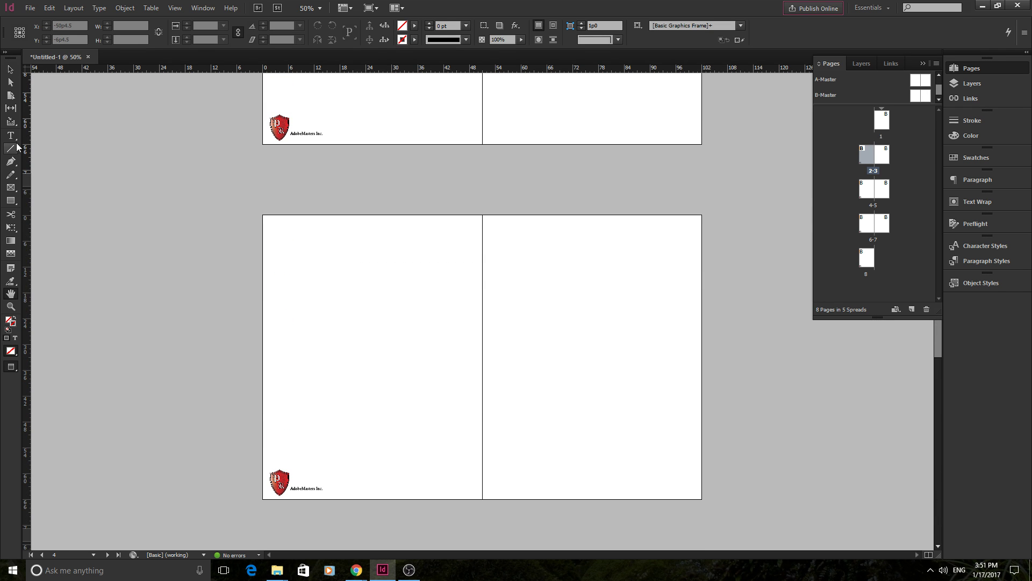
# Try selecting the master logo on a document page with the Selection tool
pyautogui.click(10, 69)
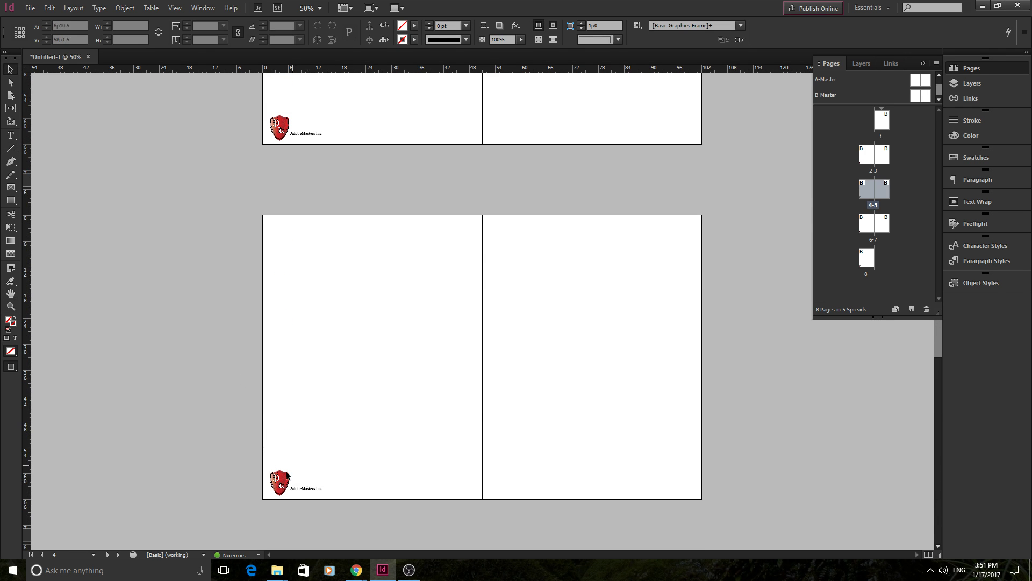
pyautogui.moveTo(281, 458); pyautogui.dragTo(269, 503)
pyautogui.click(397, 8)
# Return Screen Mode to Normal and open the B-Master spread for editing
pyautogui.click(374, 11)
pyautogui.click(386, 21)
pyautogui.scroll(10, 482, 268)
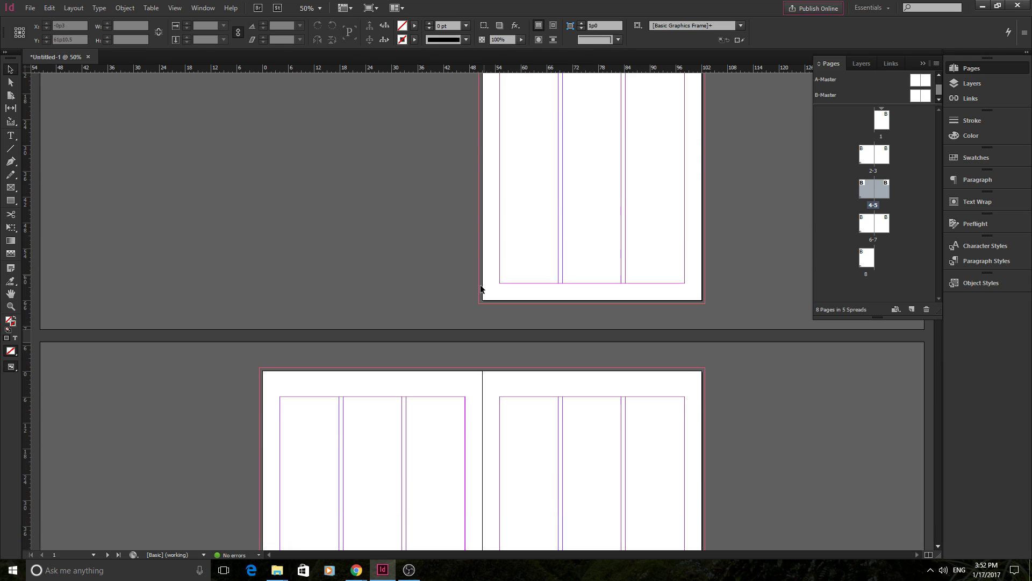
pyautogui.scroll(3, 481, 288)
pyautogui.doubleClick(919, 96)
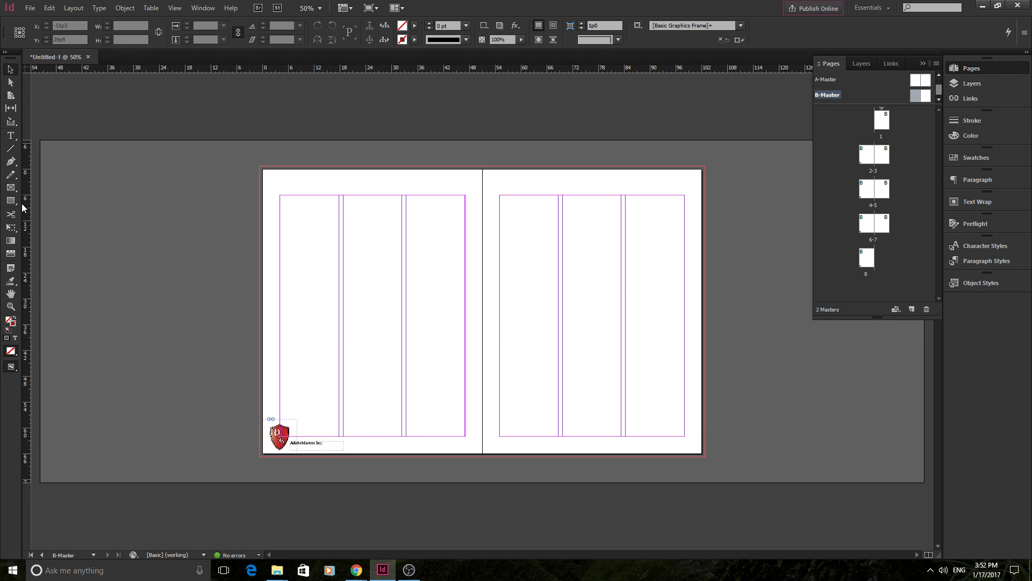
# Draw a small top-left text frame and insert a Current Page Number marker in it
pyautogui.click(10, 135)
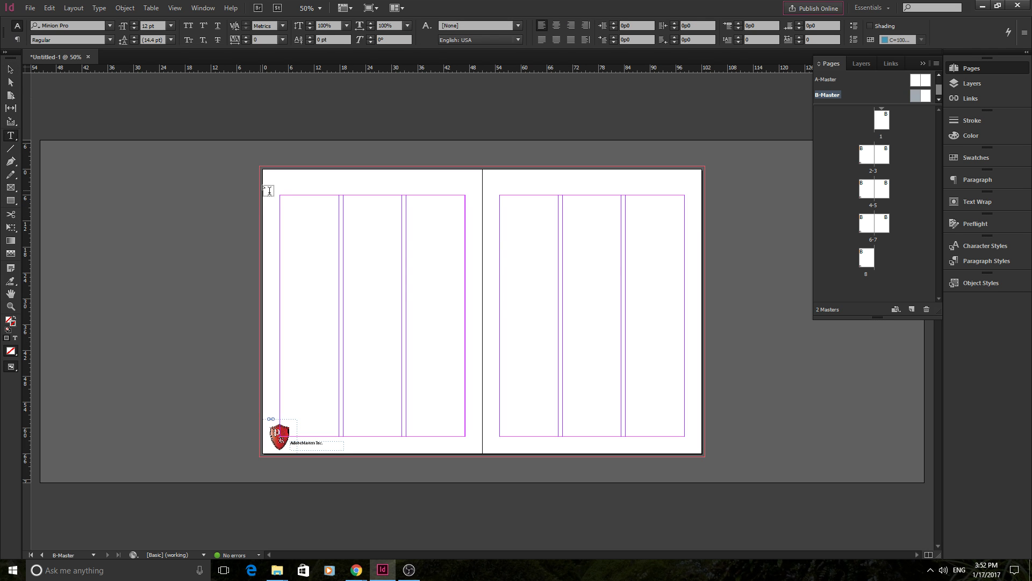
pyautogui.moveTo(266, 171); pyautogui.dragTo(286, 183)
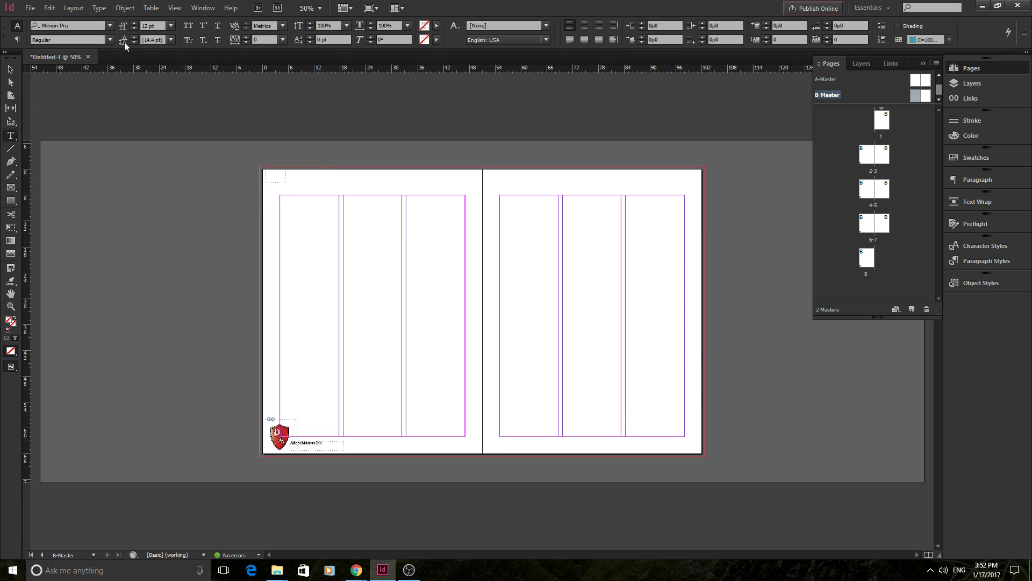
pyautogui.click(100, 8)
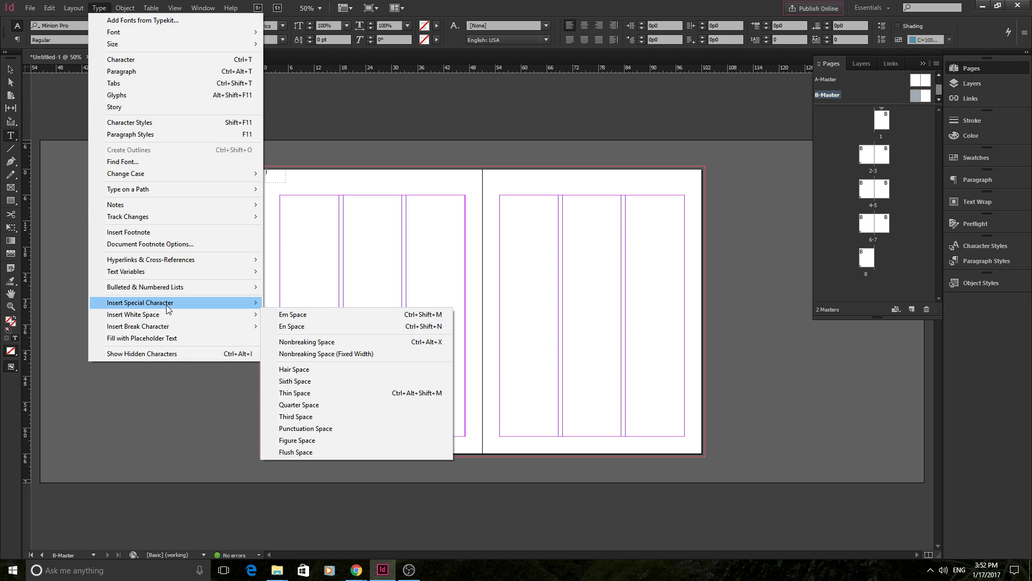
pyautogui.moveTo(176, 304)
pyautogui.moveTo(302, 314)
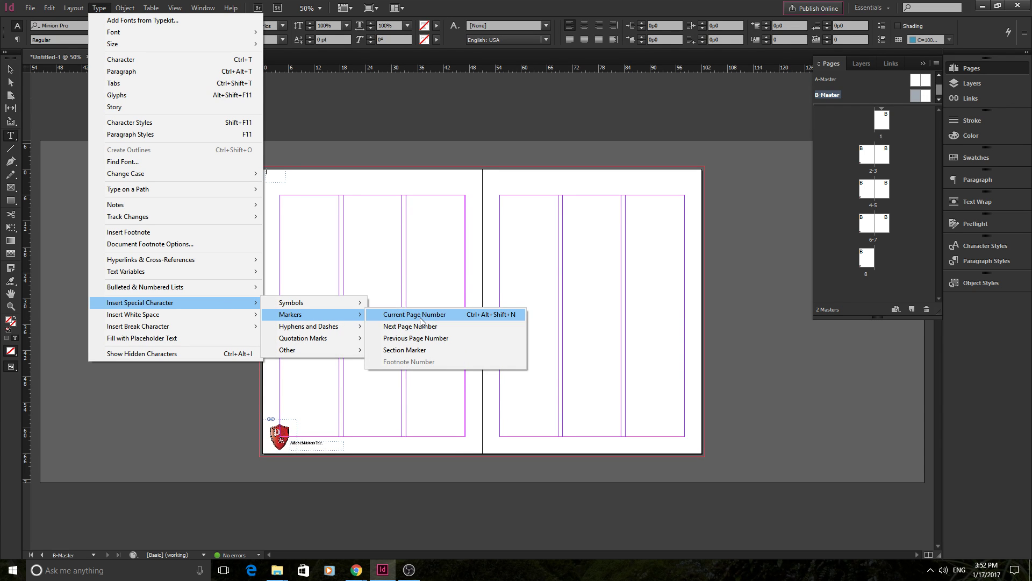
pyautogui.click(421, 318)
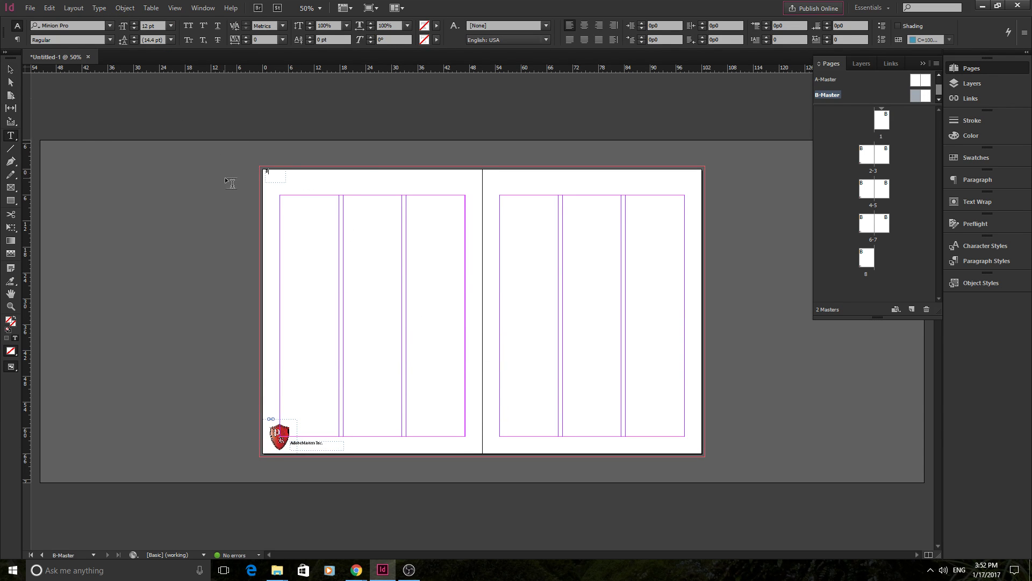
pyautogui.scroll(1, 231, 185)
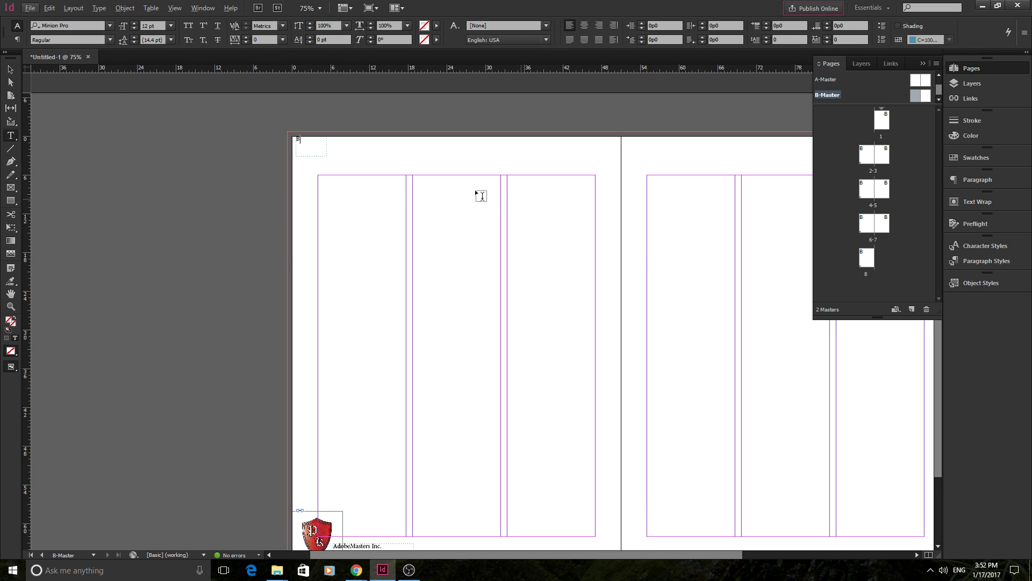
pyautogui.press('Escape')
pyautogui.click(89, 140)
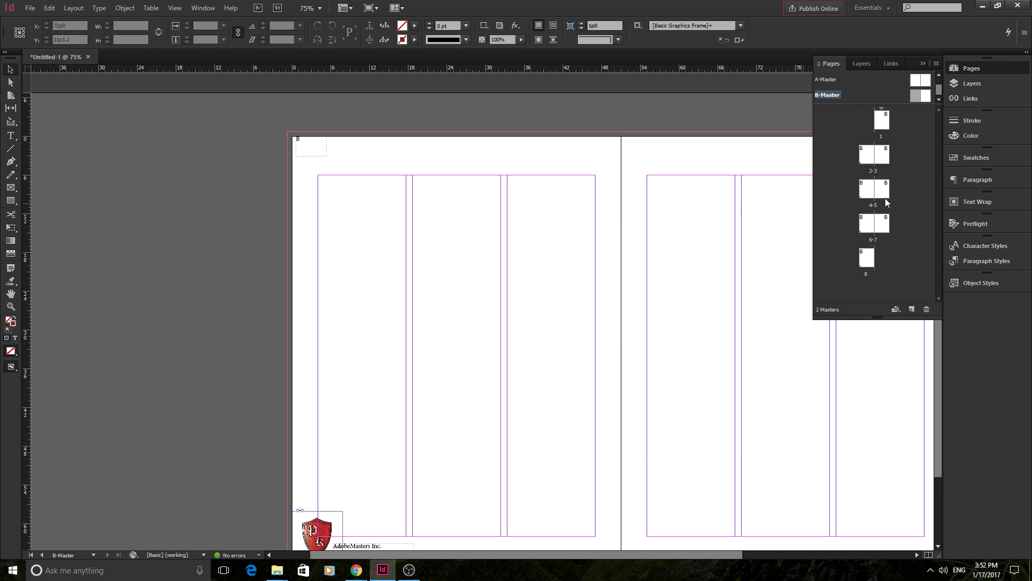
# Go to page 1 and scroll through spreads 2-3 to 6-7, checking page numbers 2, 4 and 6
pyautogui.doubleClick(884, 127)
pyautogui.scroll(-8, 626, 258)
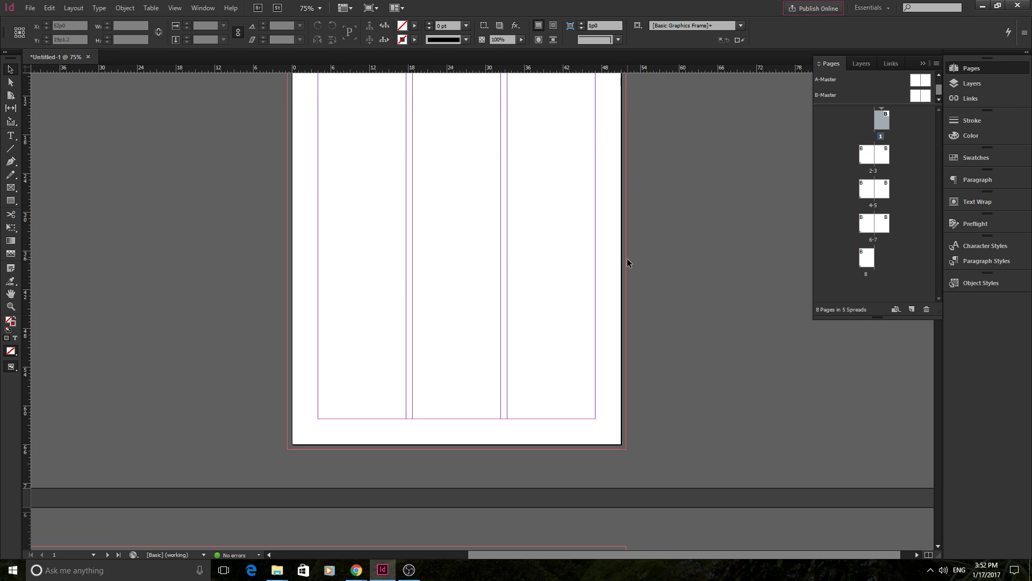
pyautogui.moveTo(609, 553); pyautogui.dragTo(450, 554)
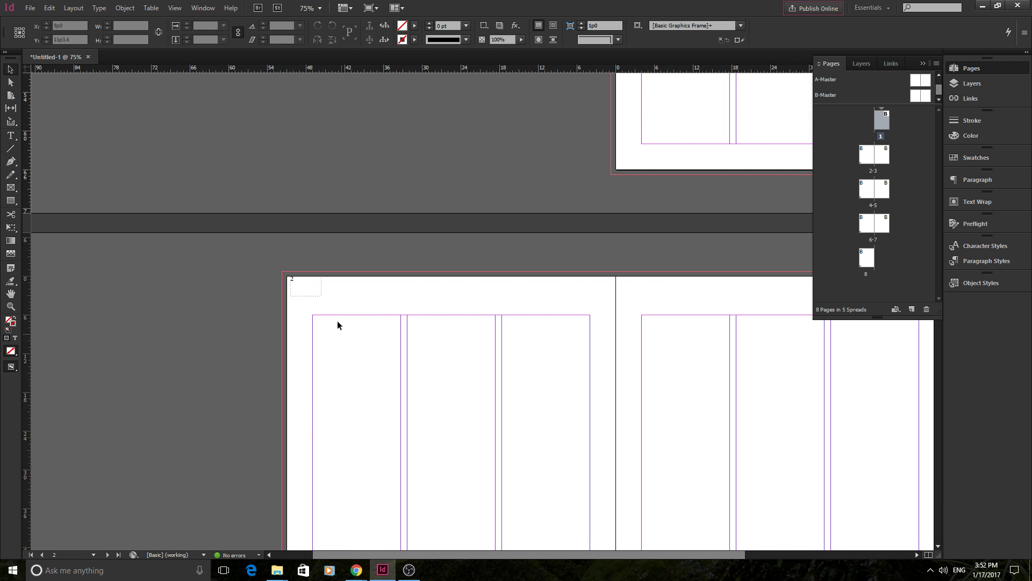
pyautogui.scroll(-3, 299, 247)
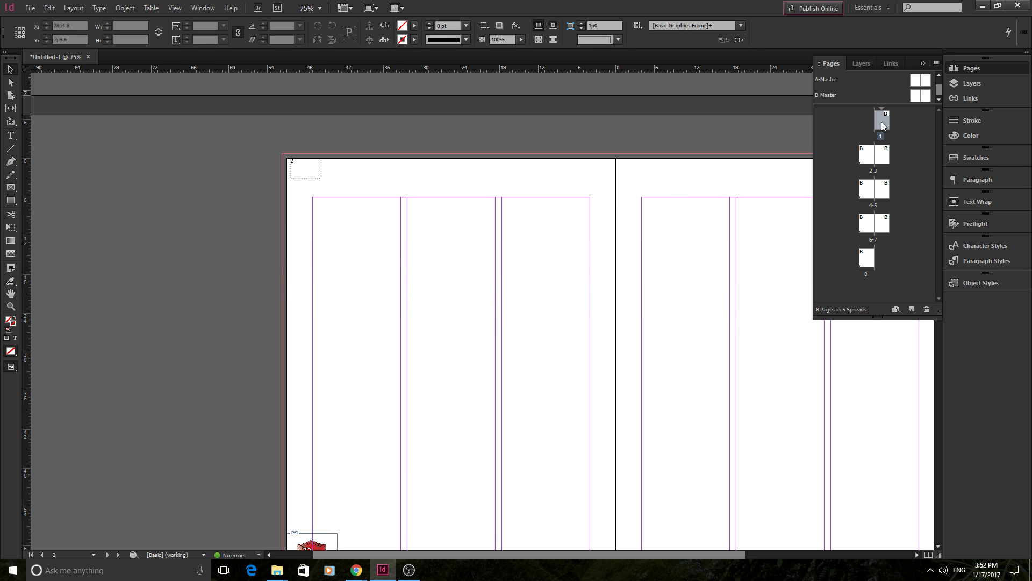
pyautogui.scroll(-2, 862, 305)
pyautogui.scroll(-5, 299, 444)
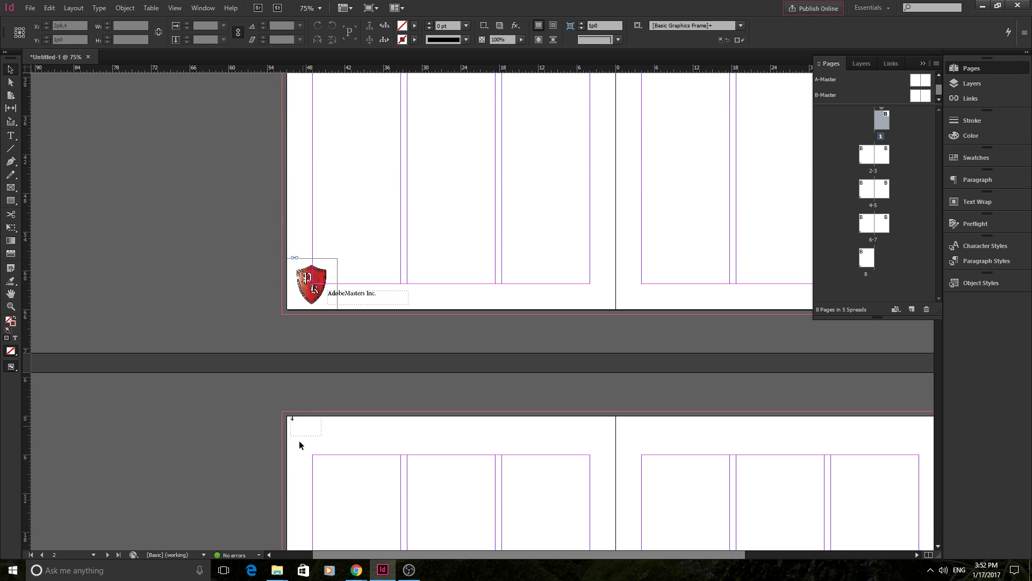
pyautogui.scroll(-7, 377, 433)
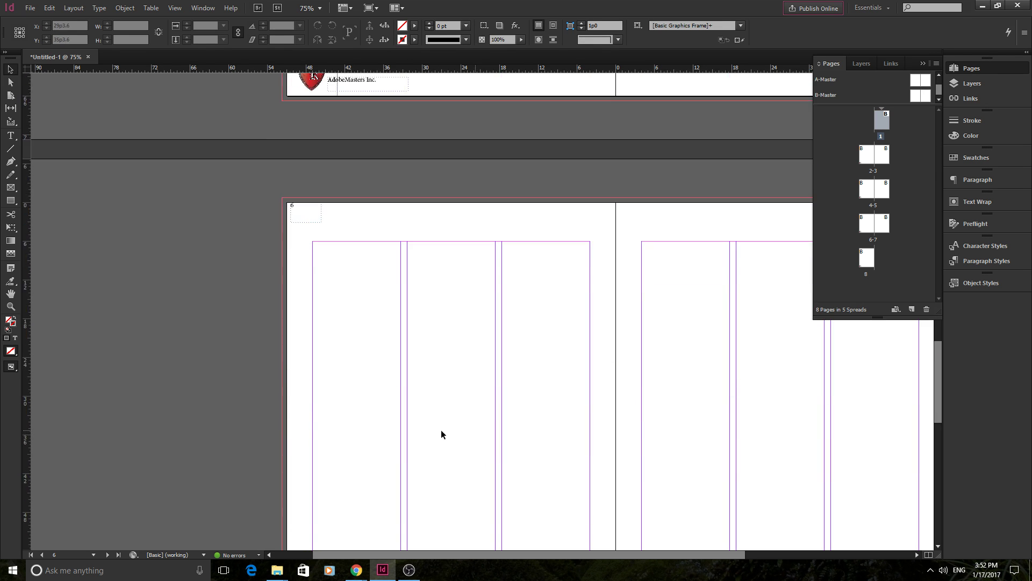
pyautogui.scroll(7, 322, 457)
pyautogui.scroll(-9, 242, 475)
pyautogui.scroll(5, 179, 442)
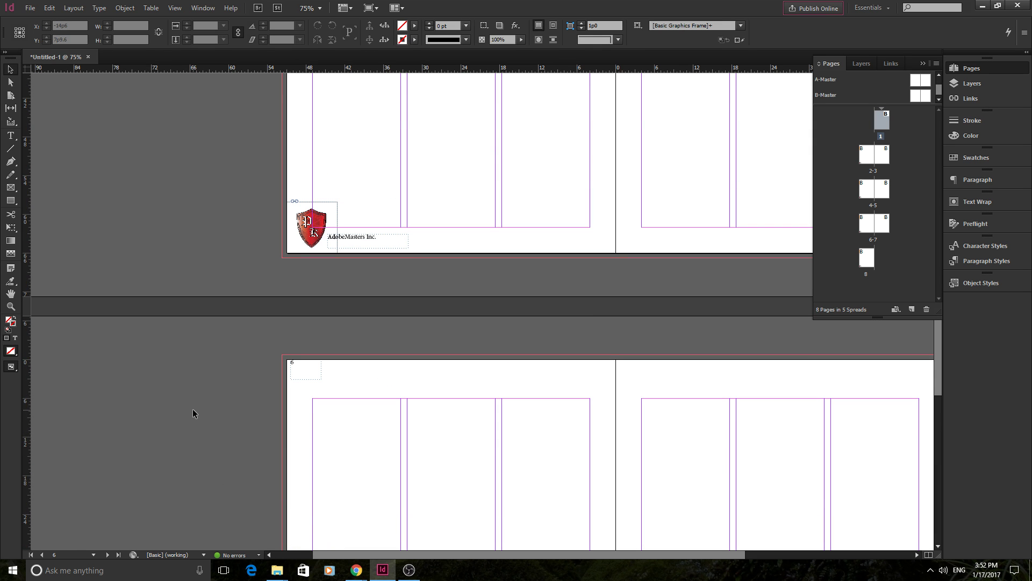
pyautogui.scroll(18, 194, 392)
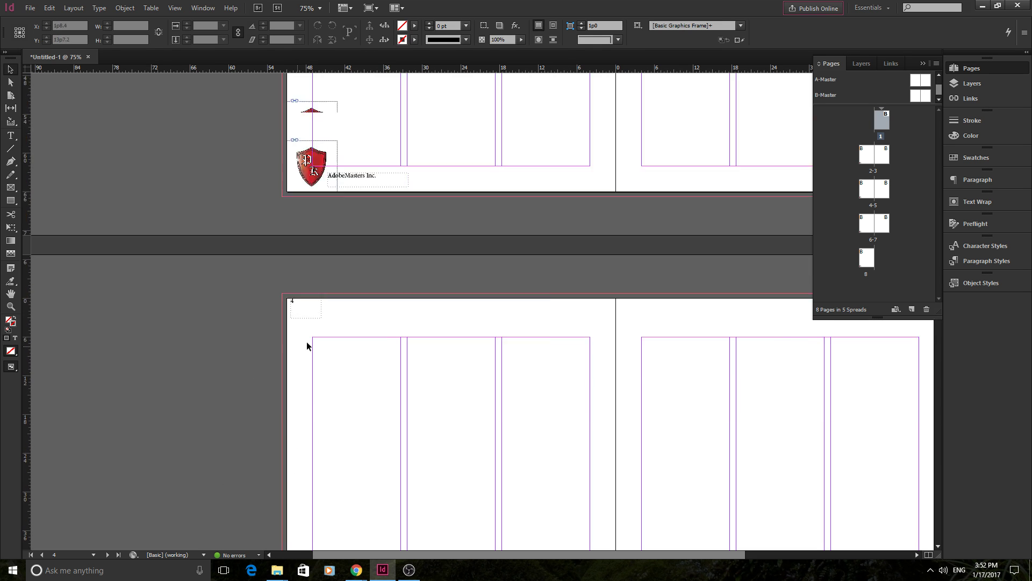
pyautogui.scroll(3, 338, 362)
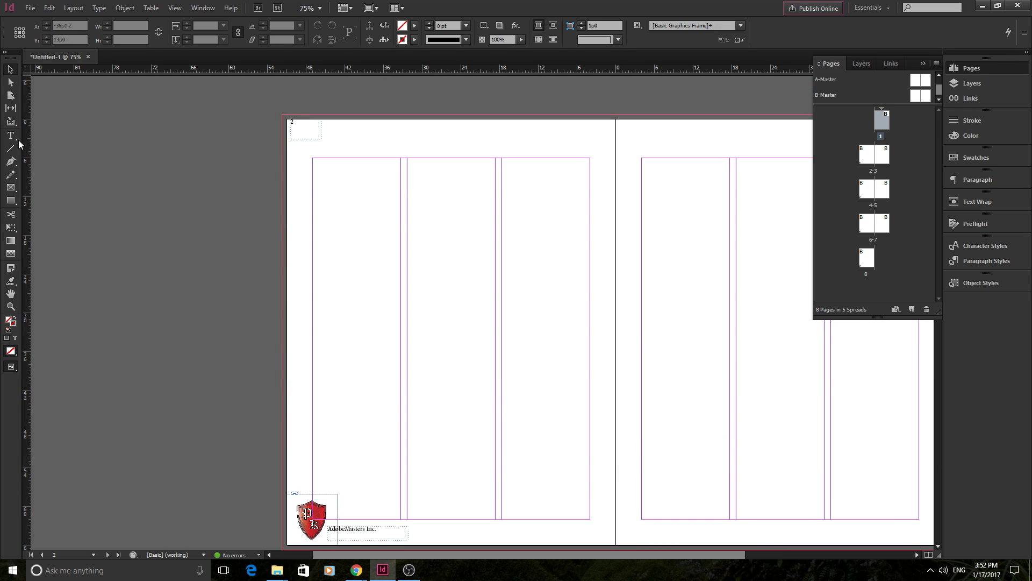
# Draw placeholder rectangle frames in page 2's three columns
pyautogui.click(15, 190)
pyautogui.moveTo(11, 187); pyautogui.dragTo(94, 187)
pyautogui.moveTo(312, 158); pyautogui.dragTo(401, 313)
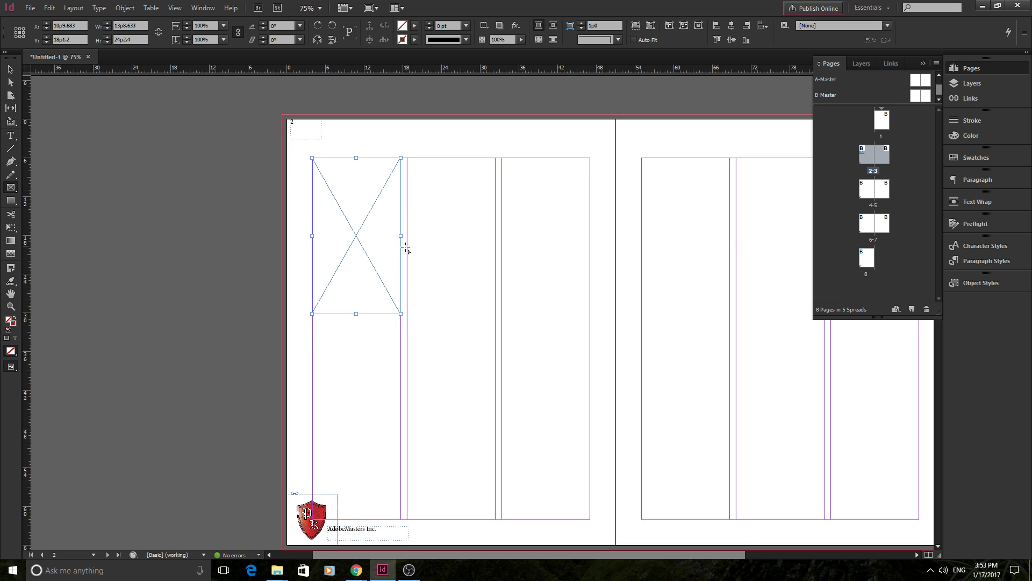
pyautogui.moveTo(408, 221); pyautogui.dragTo(496, 429)
pyautogui.moveTo(519, 164); pyautogui.dragTo(559, 240)
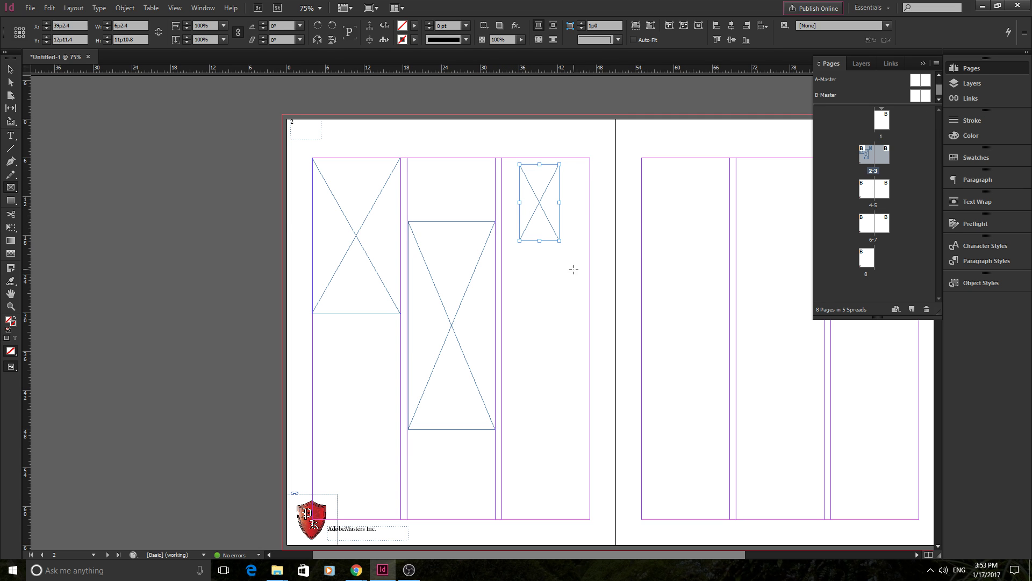
# Delete the third-column frame, cancel the Rectangle dialog, and undo the page 2 frames
pyautogui.press('Delete')
pyautogui.click(533, 242)
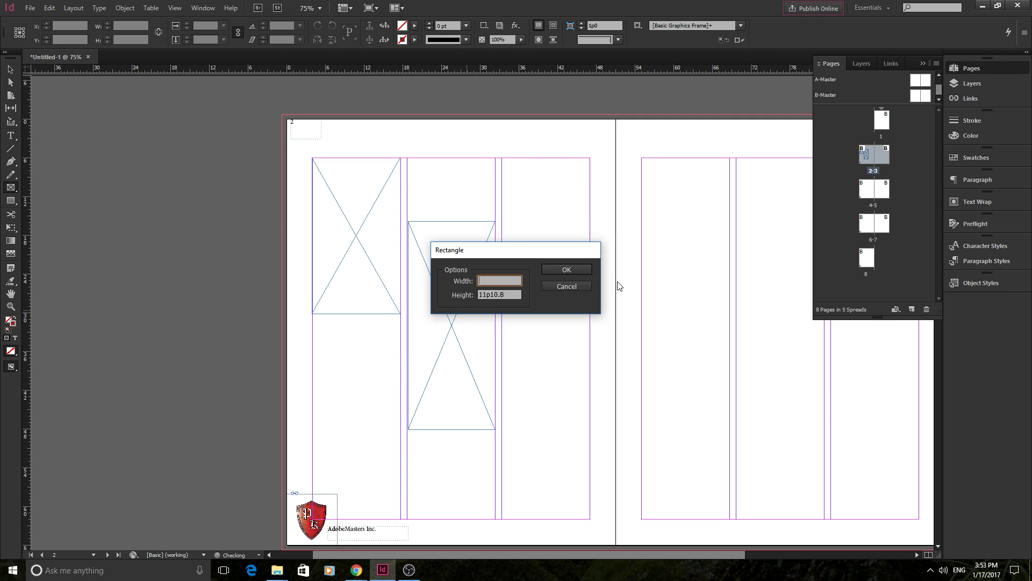
pyautogui.click(567, 286)
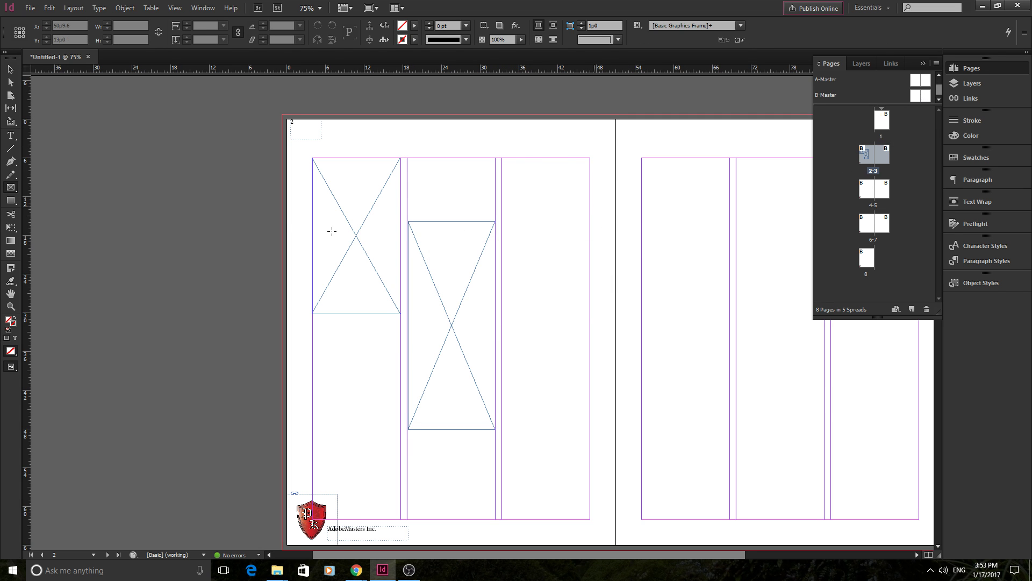
pyautogui.hotkey('ctrl', 'z')
pyautogui.hotkey('ctrl', 'z')
pyautogui.hotkey('ctrl', 'z')
pyautogui.hotkey('ctrl', 'z')
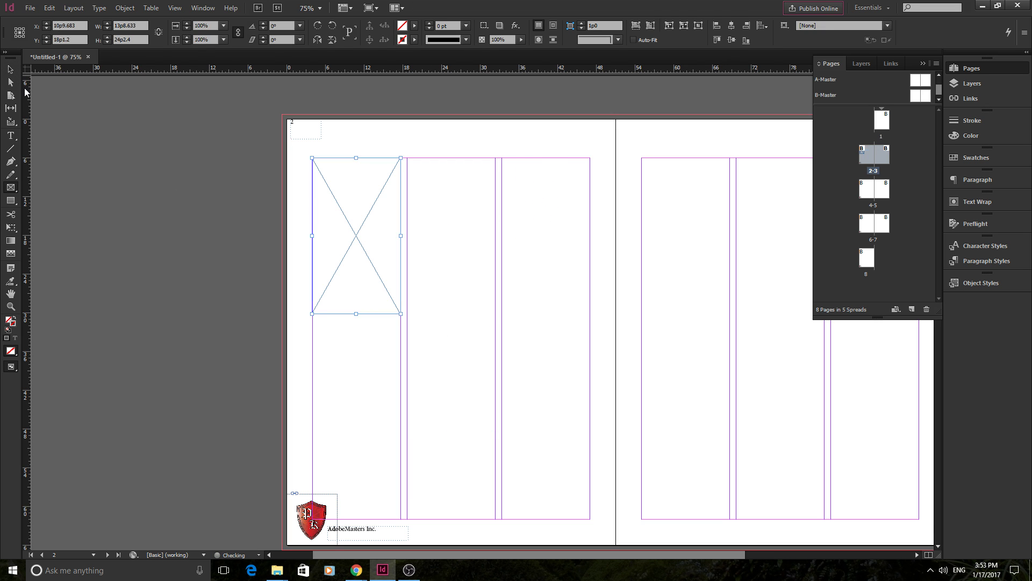
# Open B-Master, draw one placeholder frame per column, then view spread 2-3
pyautogui.click(918, 96)
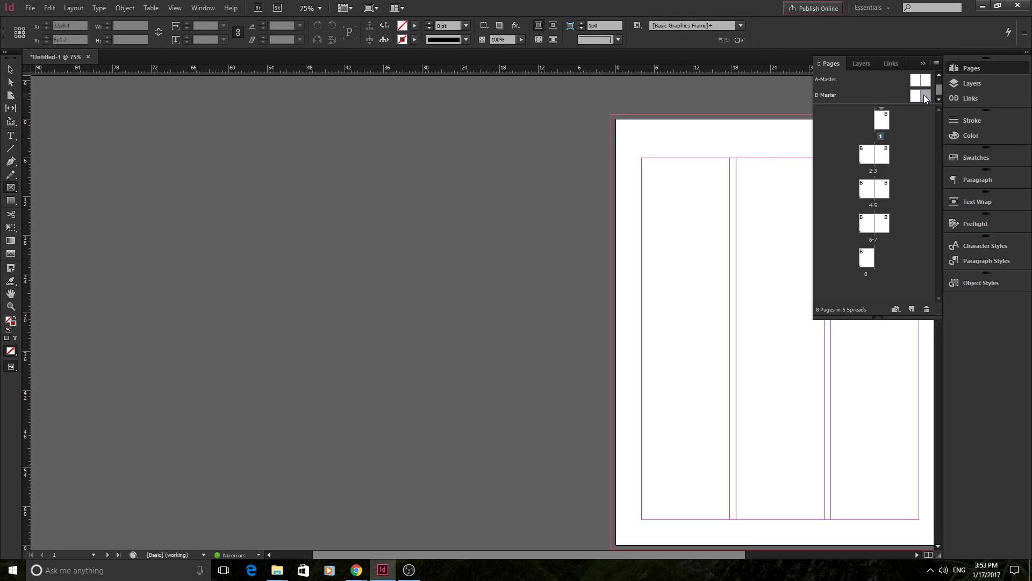
pyautogui.doubleClick(916, 95)
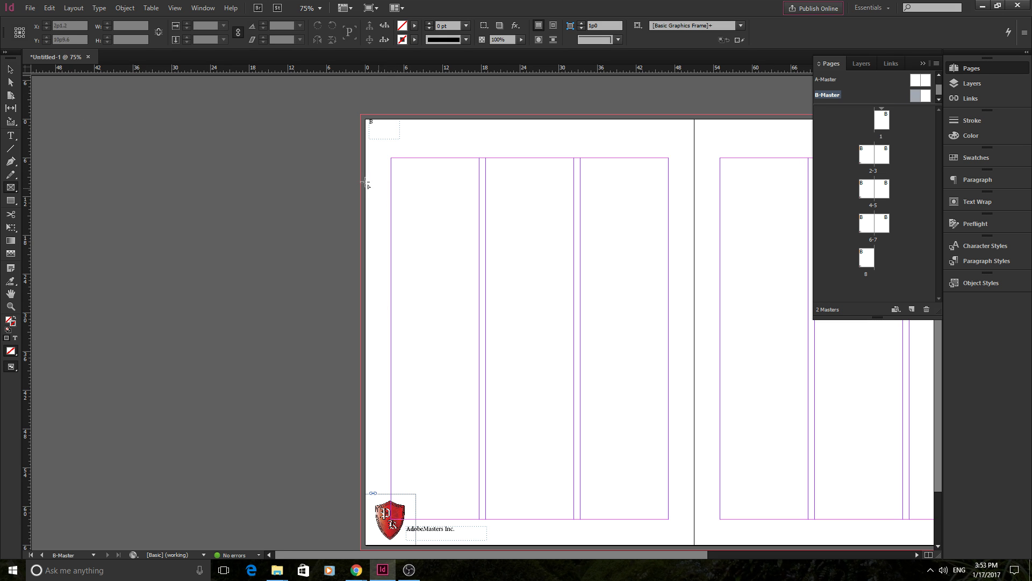
pyautogui.moveTo(393, 160); pyautogui.dragTo(479, 279)
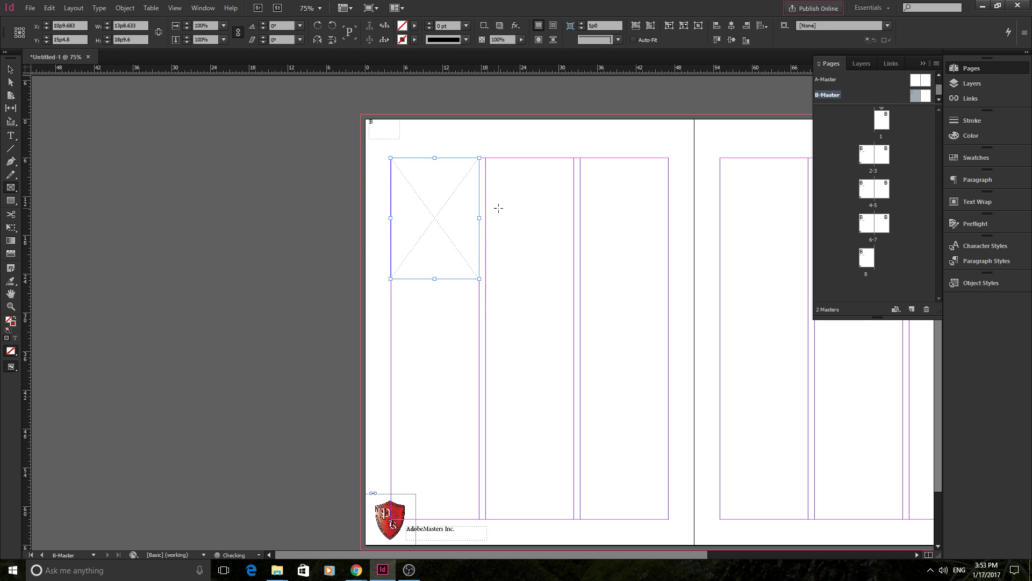
pyautogui.moveTo(502, 207); pyautogui.dragTo(564, 358)
pyautogui.moveTo(601, 218); pyautogui.dragTo(635, 446)
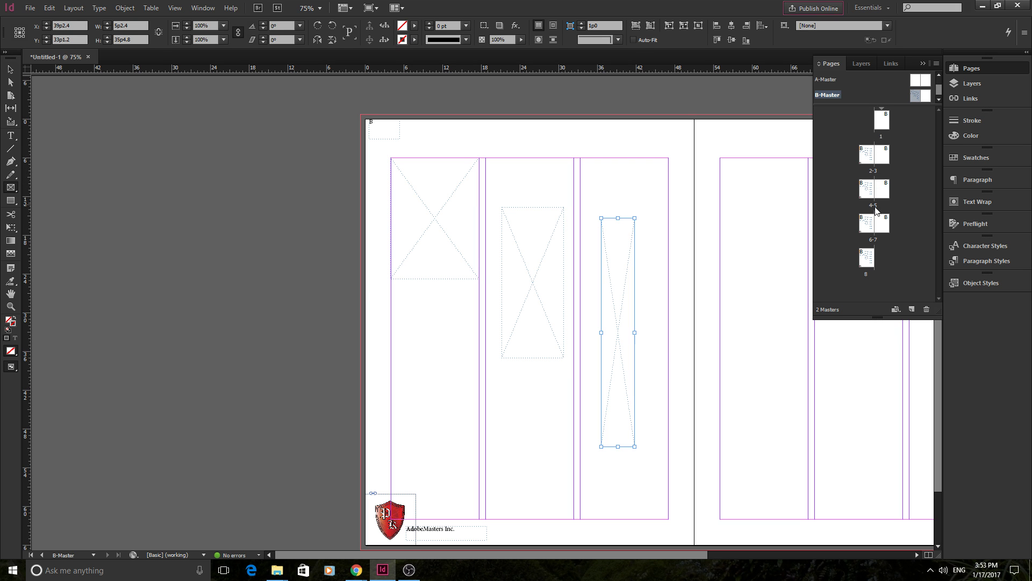
pyautogui.doubleClick(866, 155)
pyautogui.scroll(-5, 742, 205)
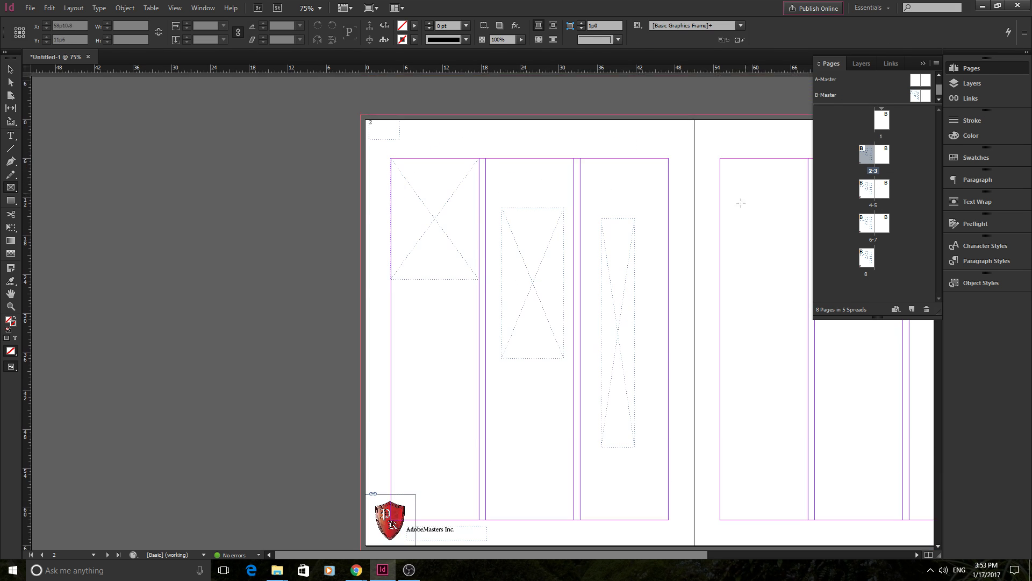
pyautogui.scroll(-10, 610, 258)
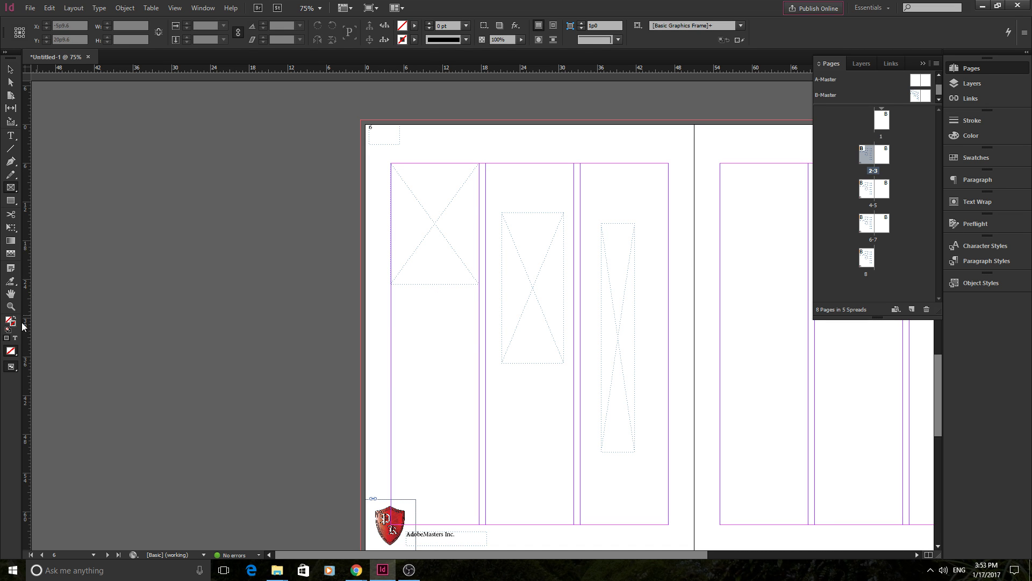
pyautogui.scroll(-3, 629, 230)
pyautogui.scroll(-8, 495, 311)
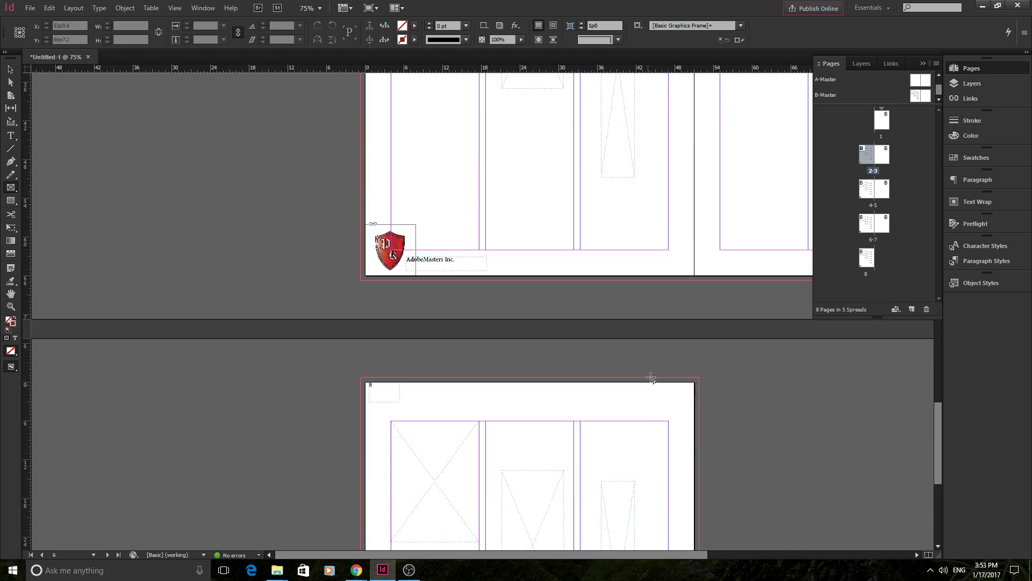
pyautogui.scroll(-3, 504, 385)
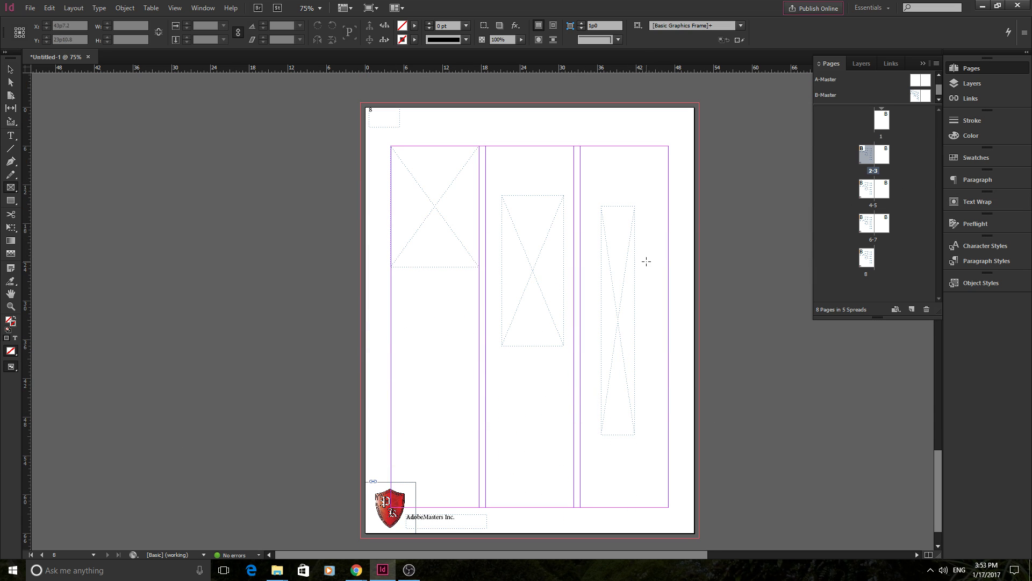
pyautogui.scroll(1, 664, 274)
pyautogui.scroll(16, 663, 274)
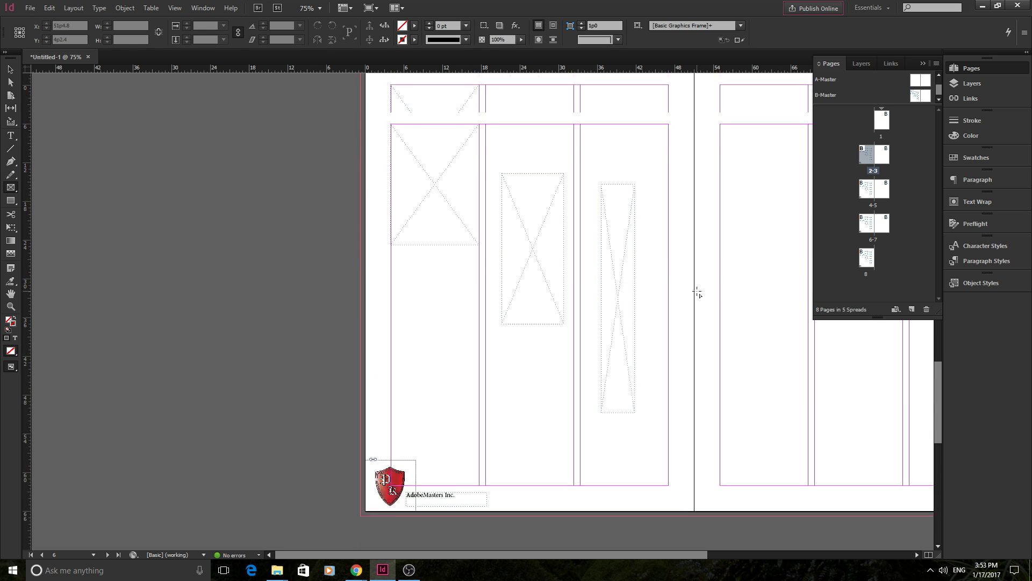
pyautogui.scroll(12, 662, 310)
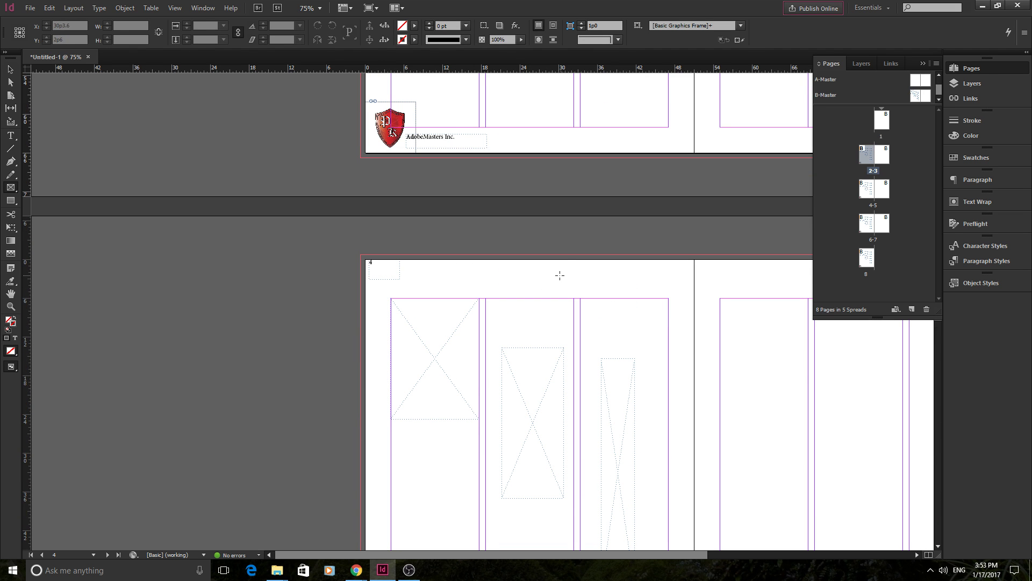
pyautogui.scroll(10, 536, 273)
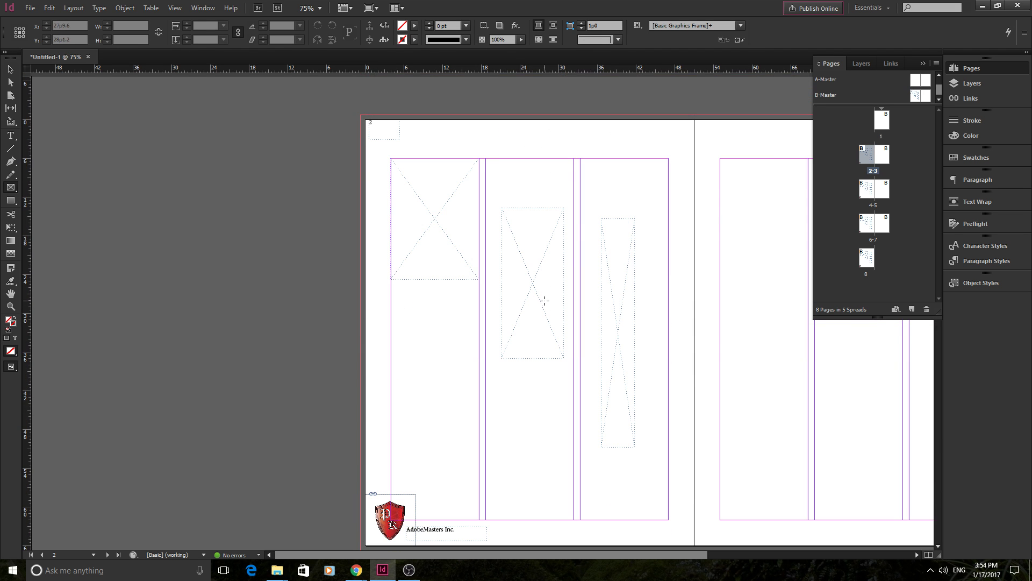